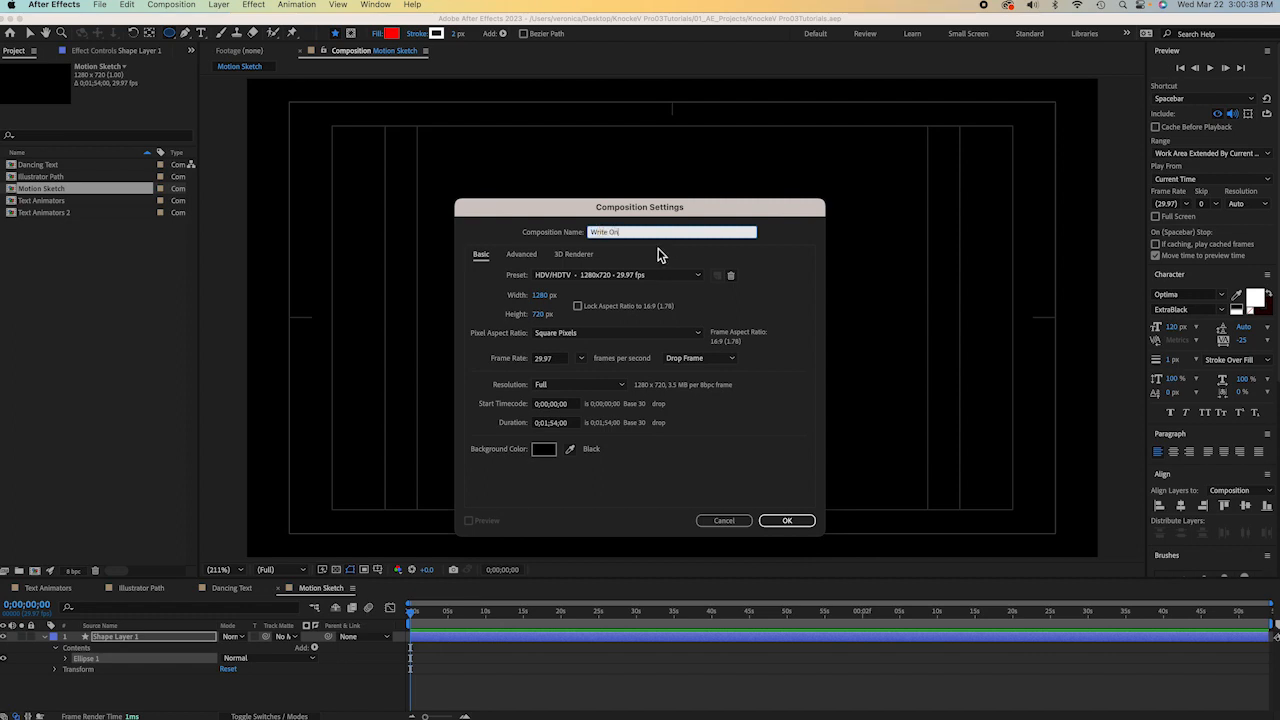
# Set the Write On composition's duration to 0;00;05;00, create it and bring its timeline to the front
pyautogui.click(563, 424)
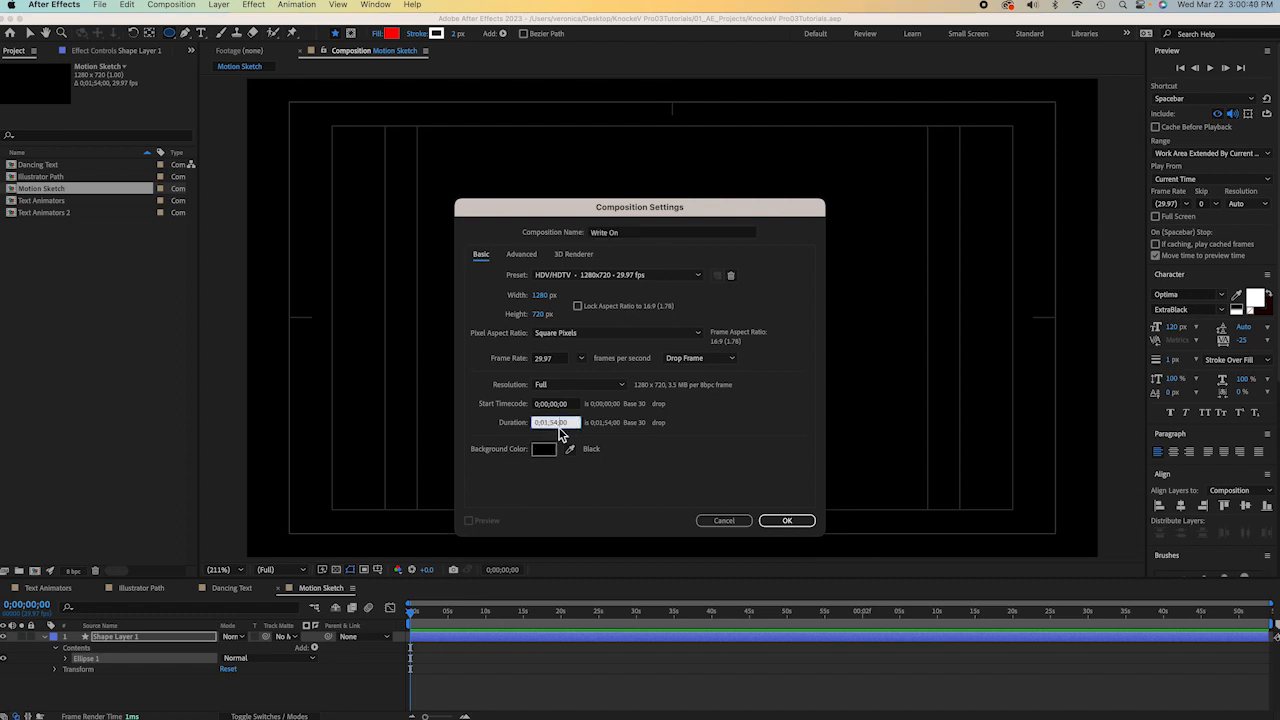
pyautogui.write('500')
pyautogui.click(806, 524)
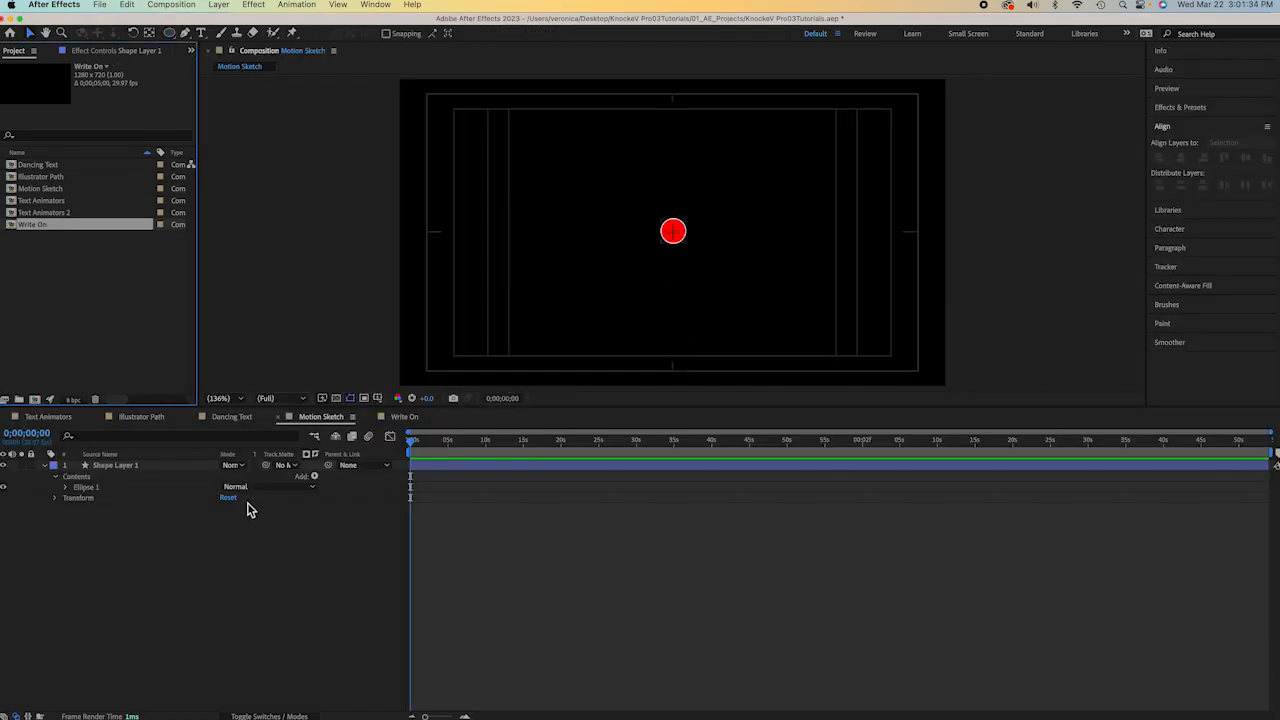
pyautogui.click(400, 418)
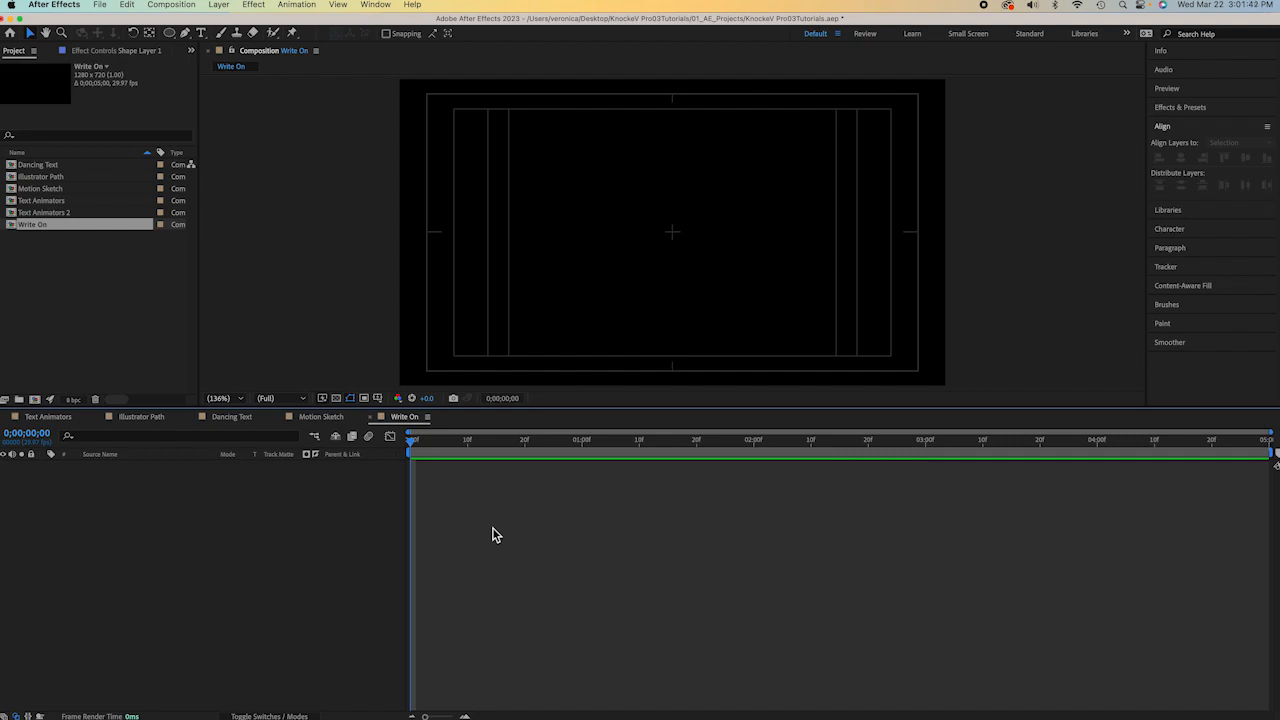
# Add a 1280 x 720 px solid layer in bright green (43EF27) to the Write On composition
pyautogui.click(218, 4)
pyautogui.moveTo(226, 23)
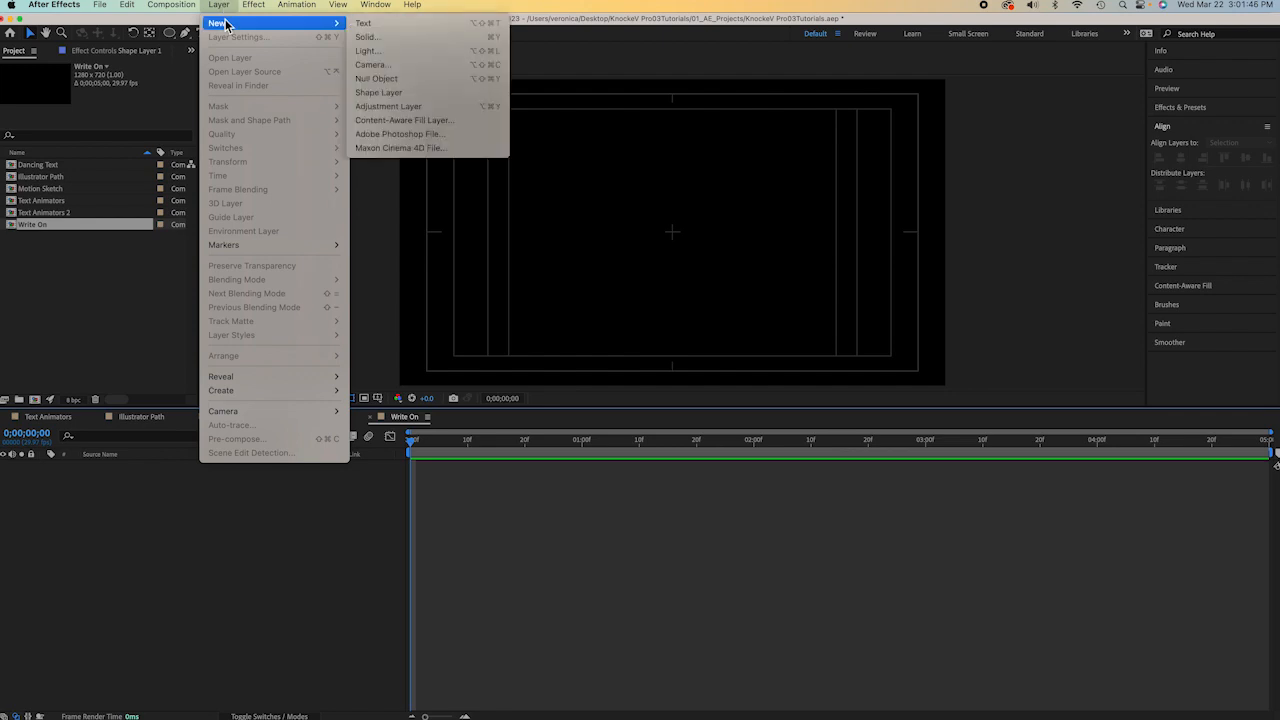
pyautogui.click(405, 37)
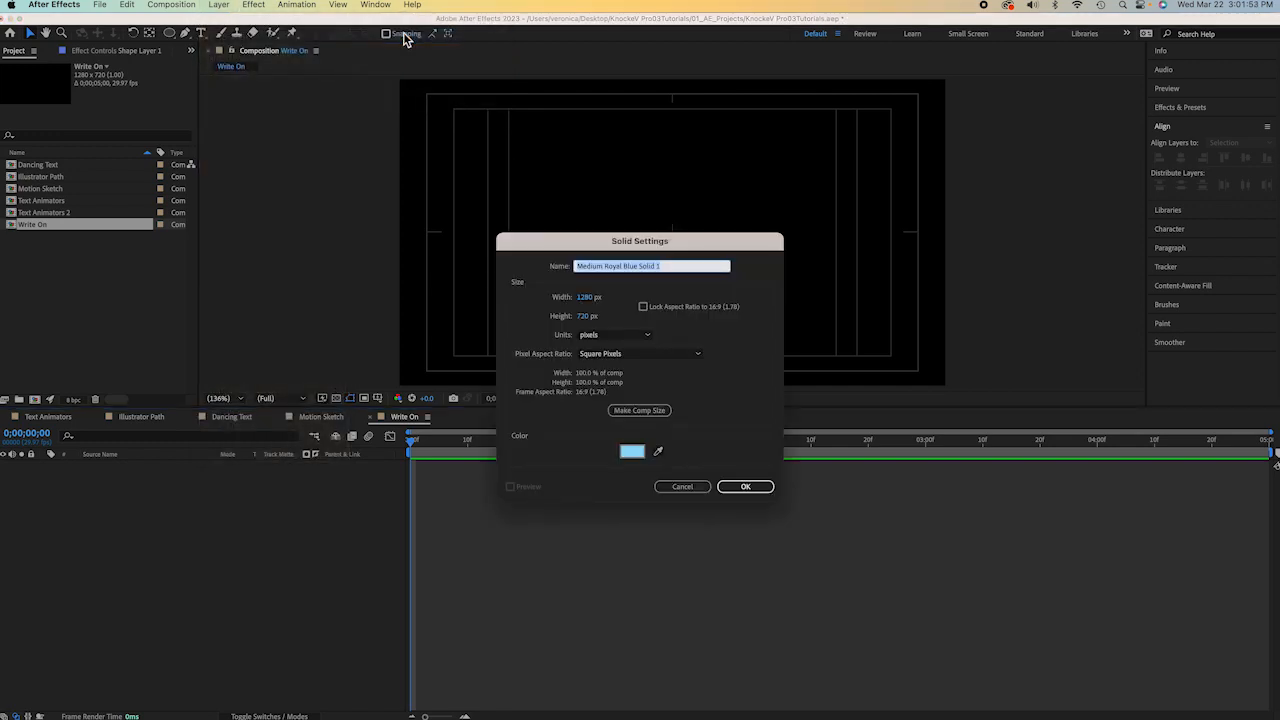
pyautogui.click(632, 451)
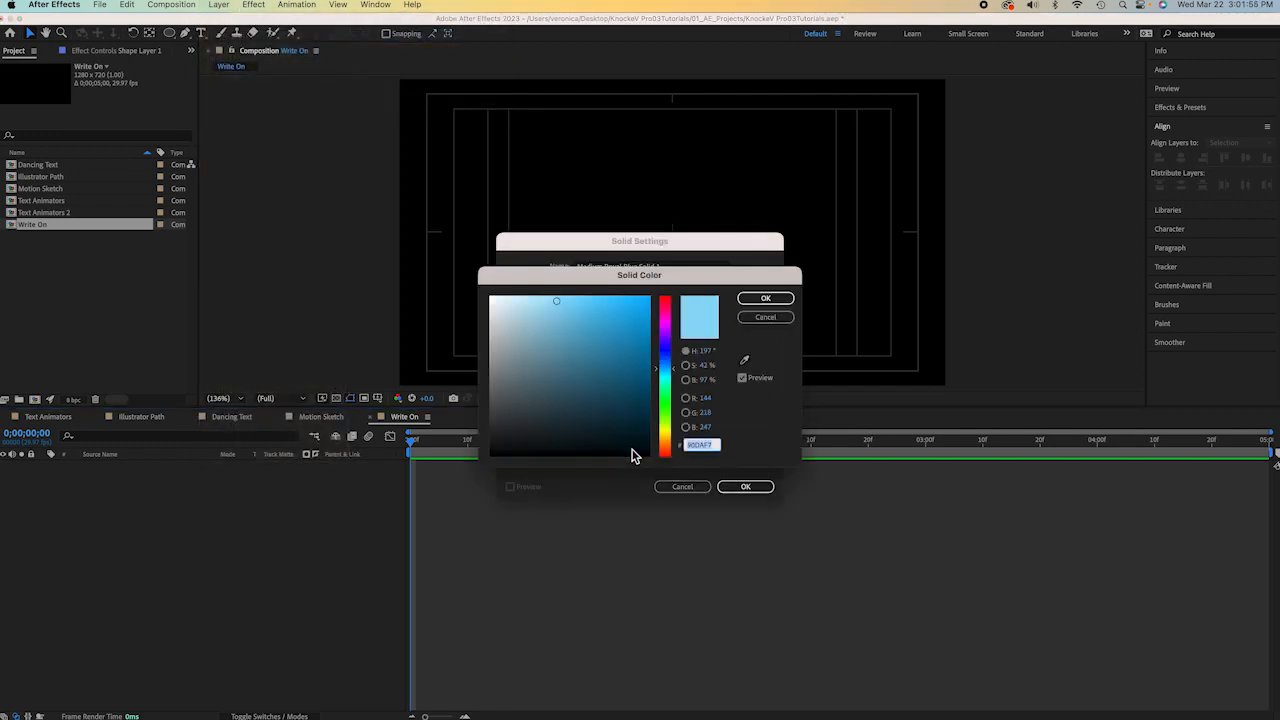
pyautogui.click(665, 406)
pyautogui.click(624, 306)
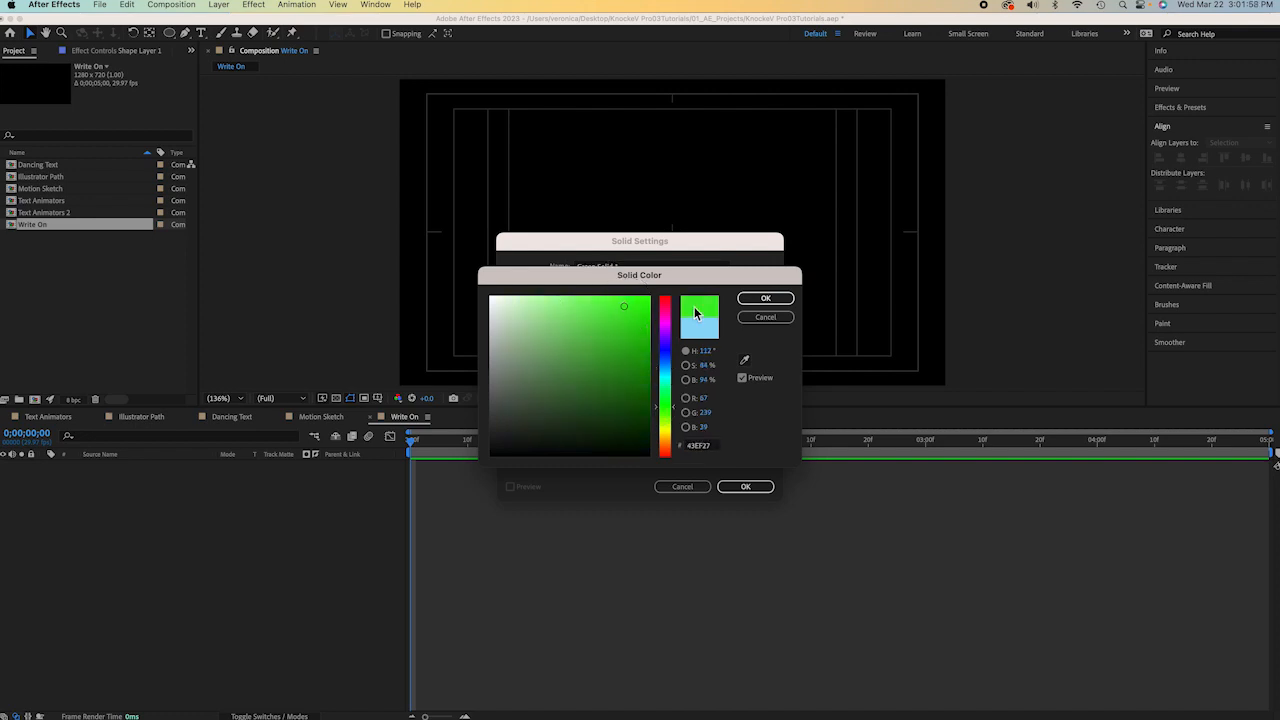
pyautogui.click(767, 300)
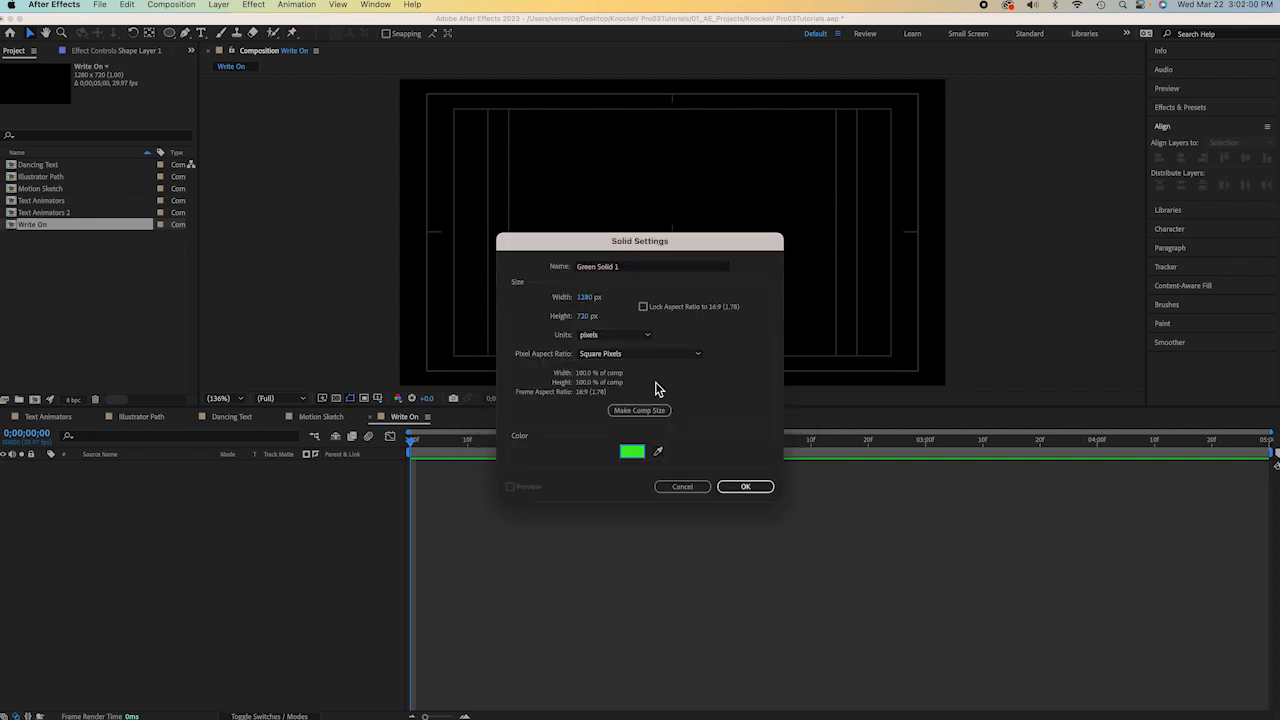
pyautogui.click(756, 489)
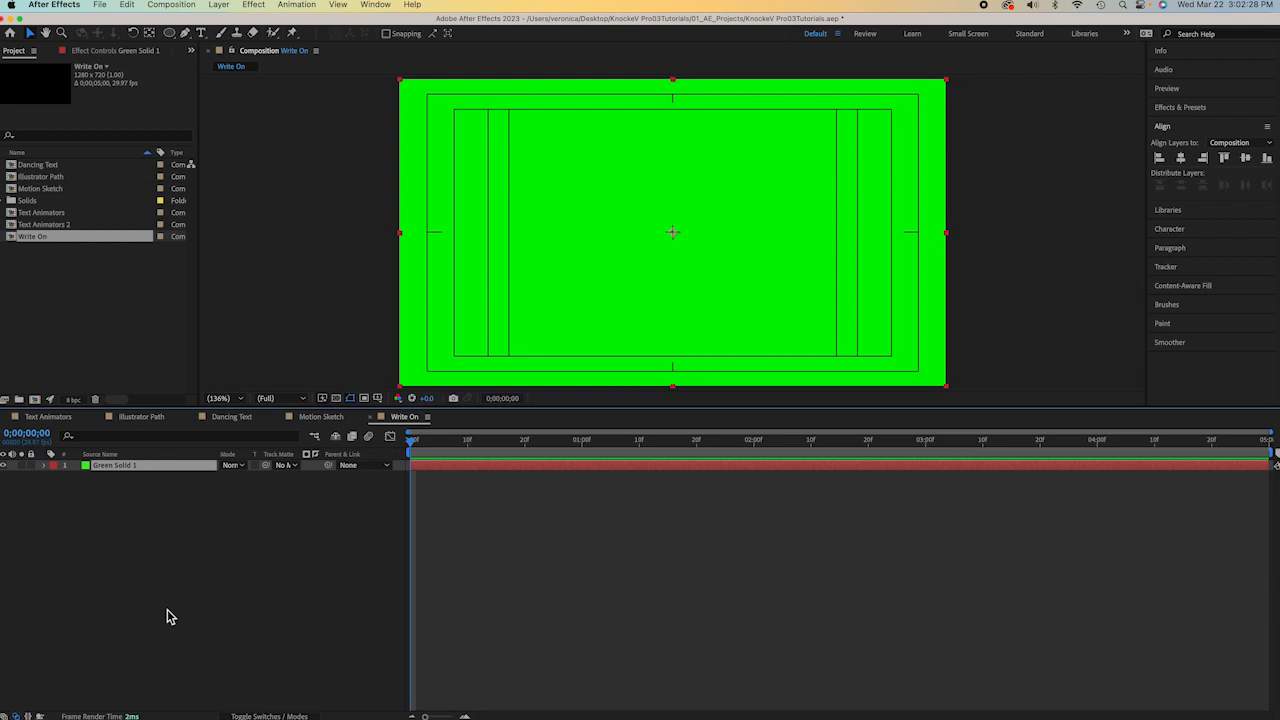
# Switch to the Paint workspace and open the green solid in its own layer view
pyautogui.click(379, 8)
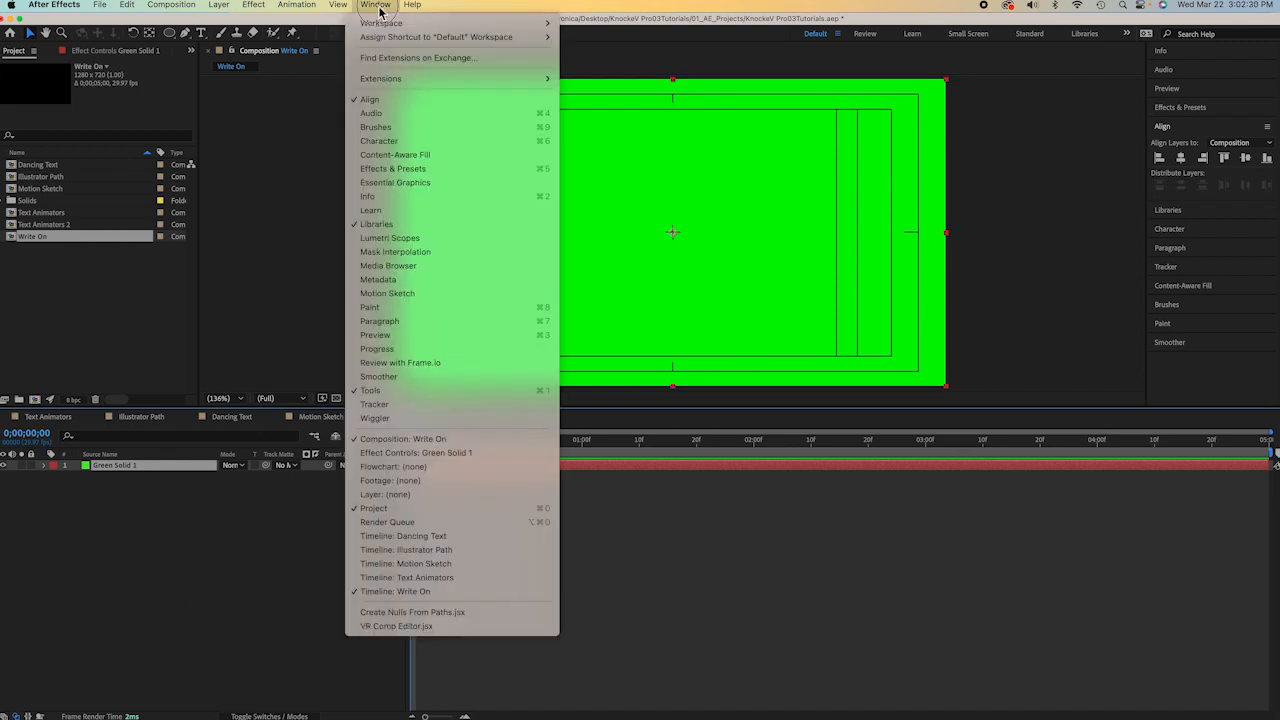
pyautogui.moveTo(420, 22)
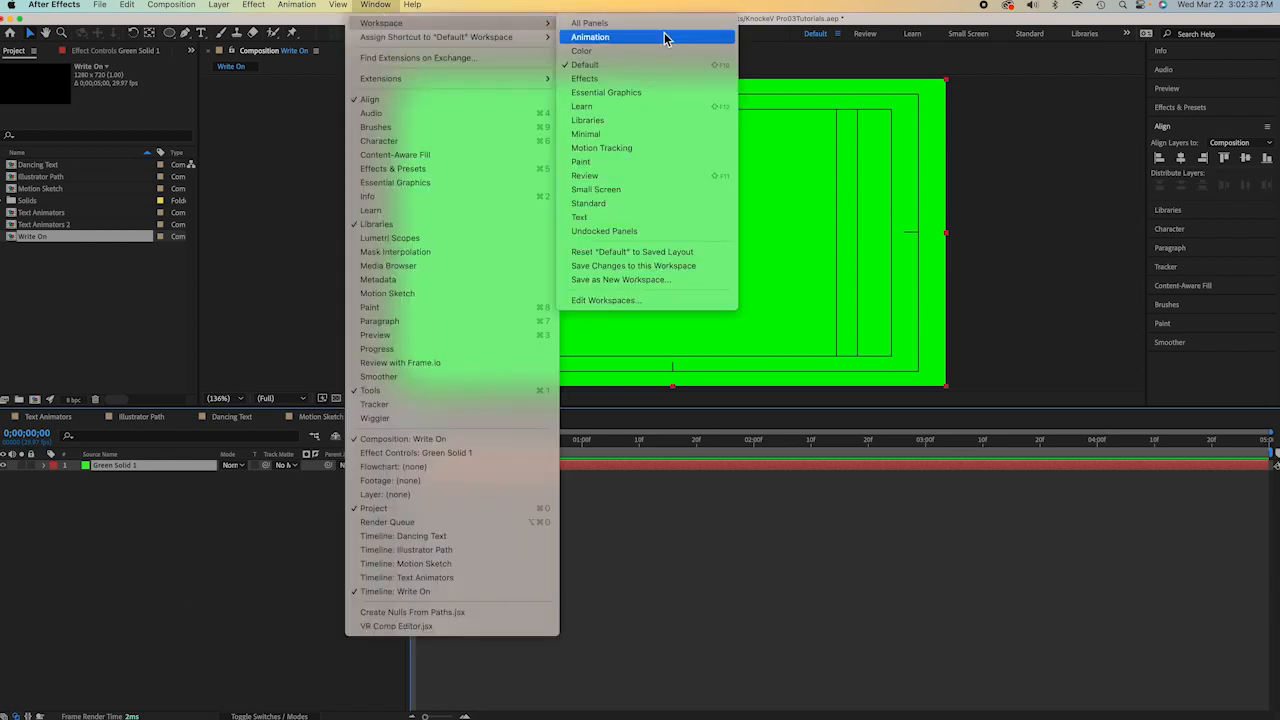
pyautogui.click(589, 164)
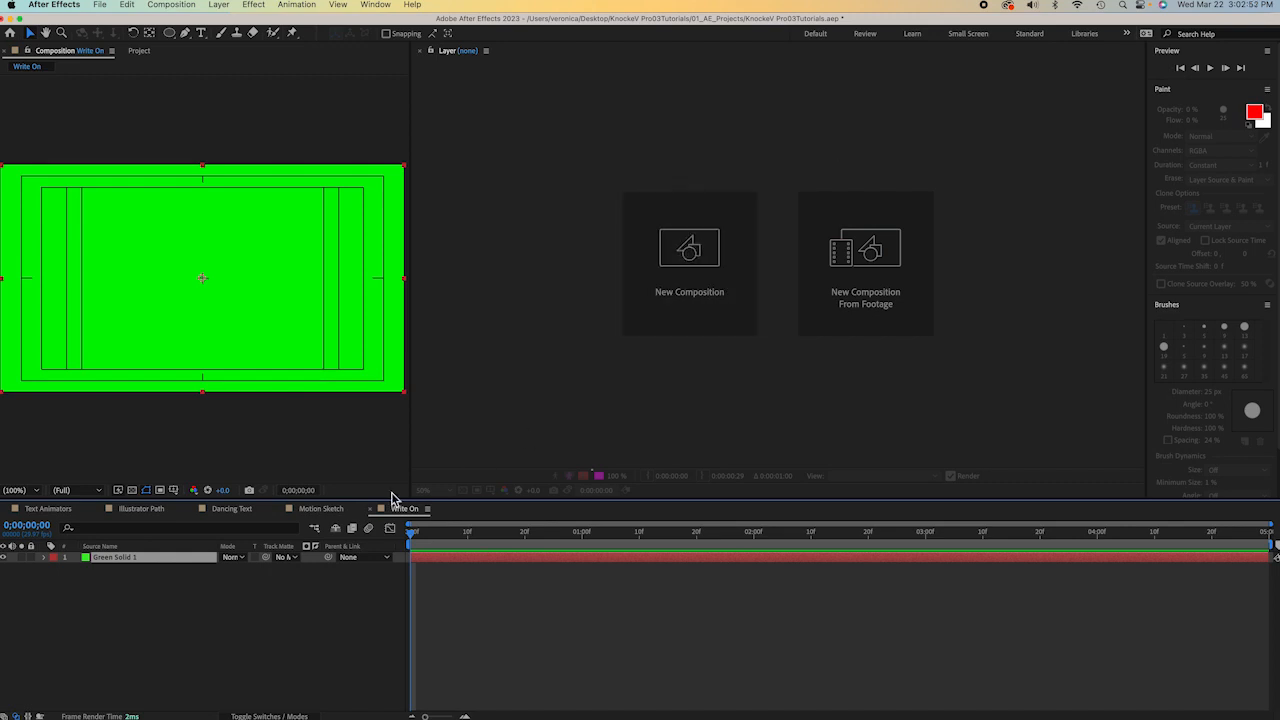
pyautogui.doubleClick(88, 560)
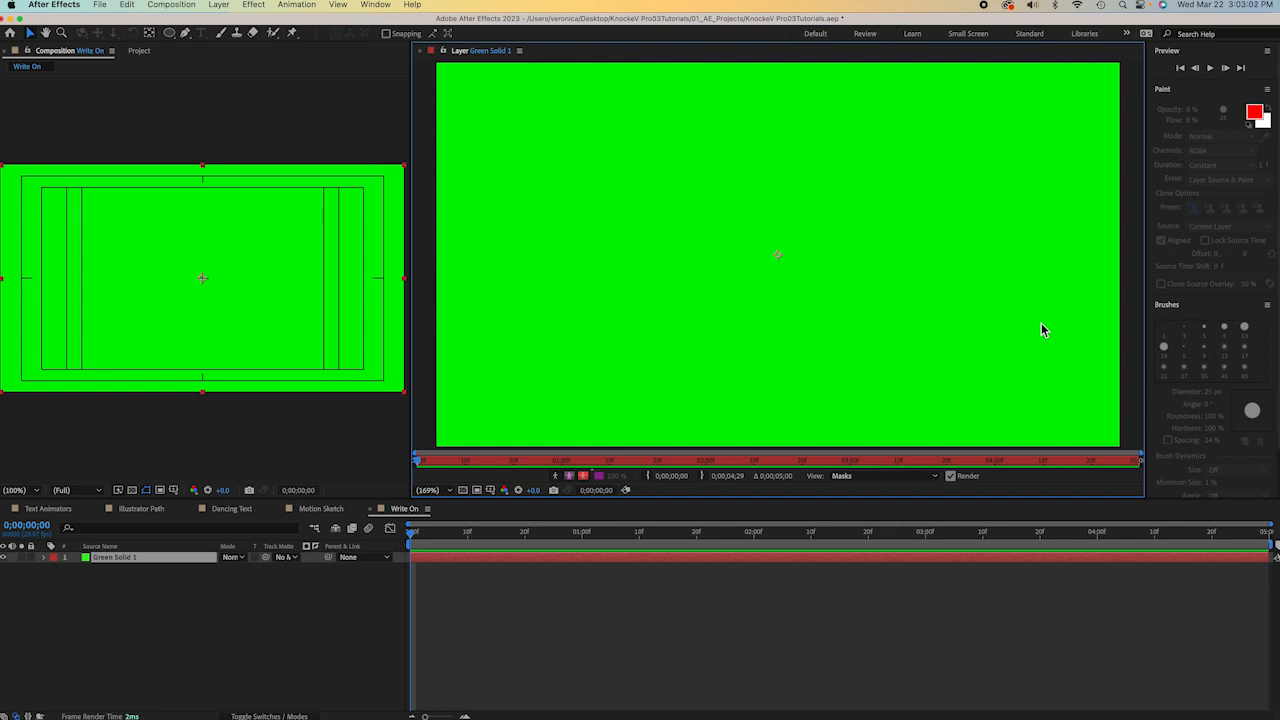
# Set up the Brush tool with a white (FFFFFF) foreground color and the Write On stroke duration
pyautogui.click(219, 33)
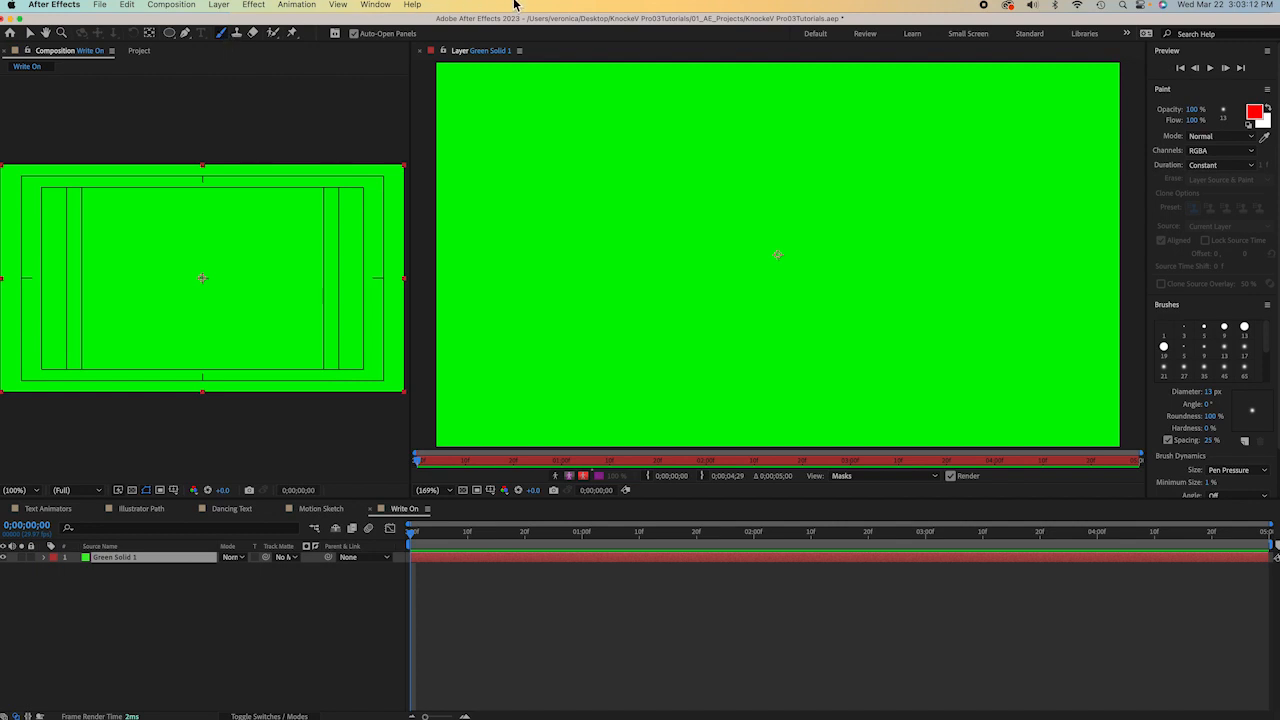
pyautogui.click(1255, 114)
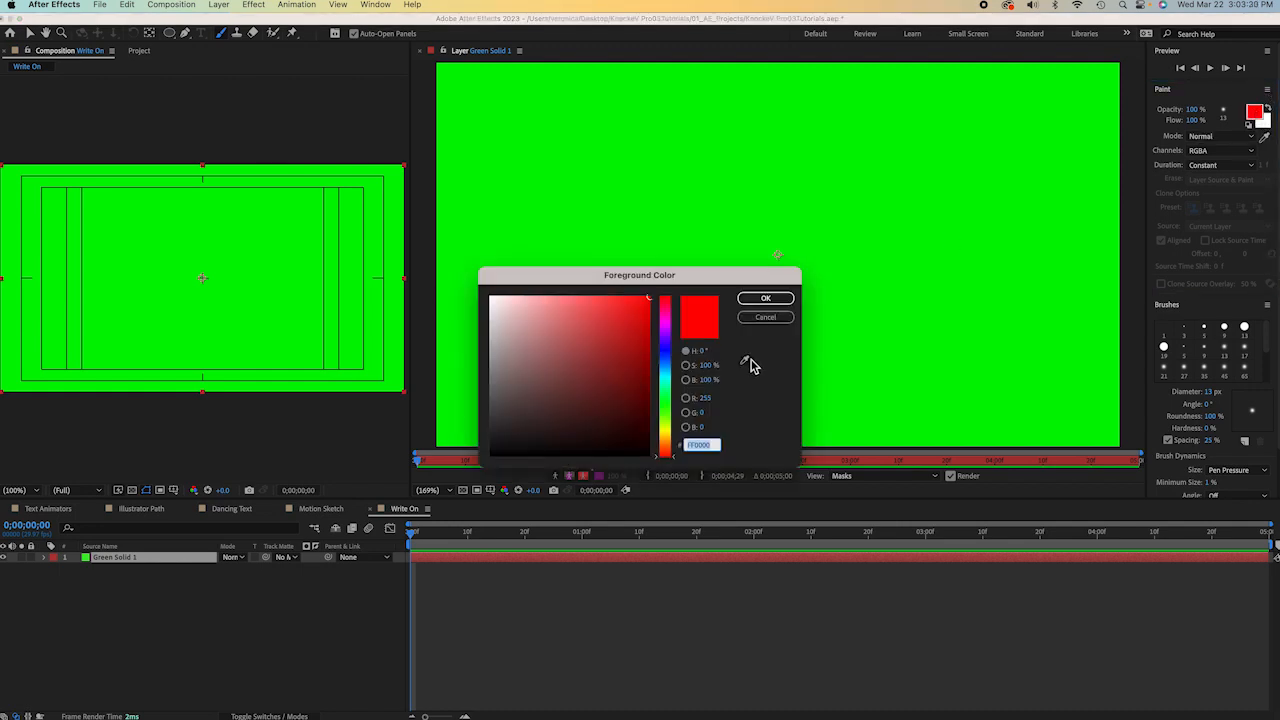
pyautogui.moveTo(494, 300); pyautogui.dragTo(483, 292)
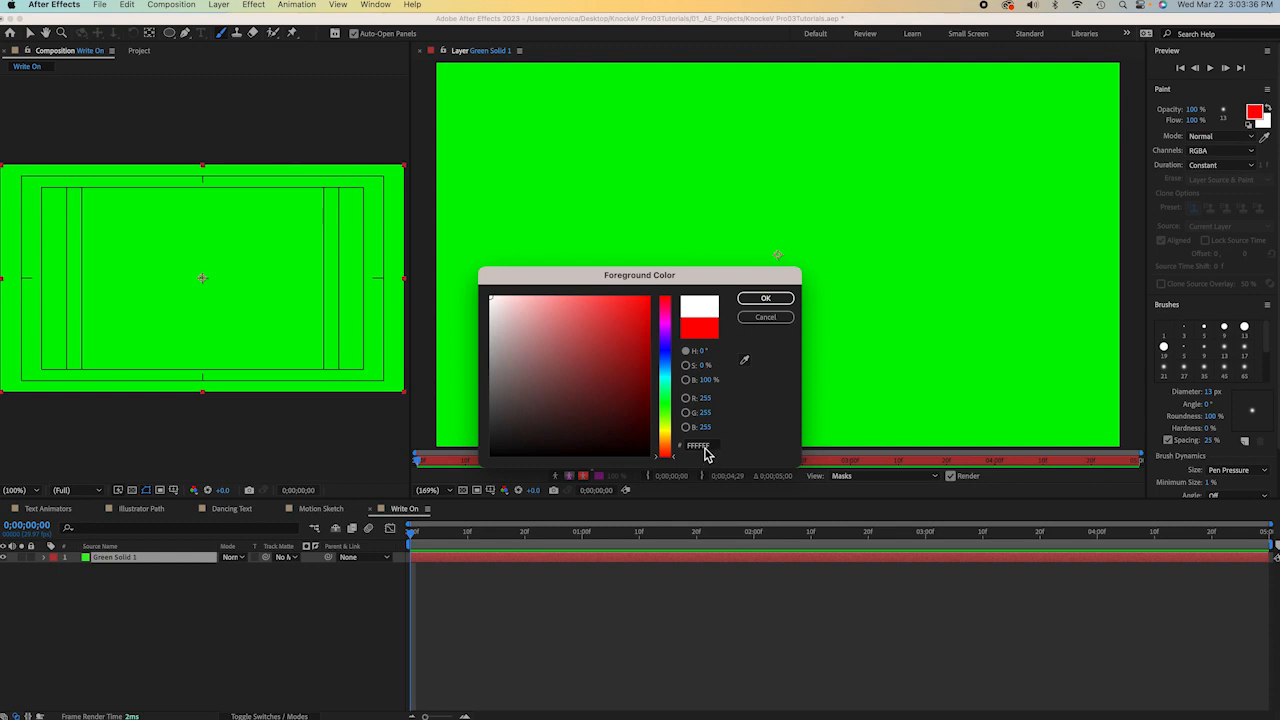
pyautogui.click(768, 297)
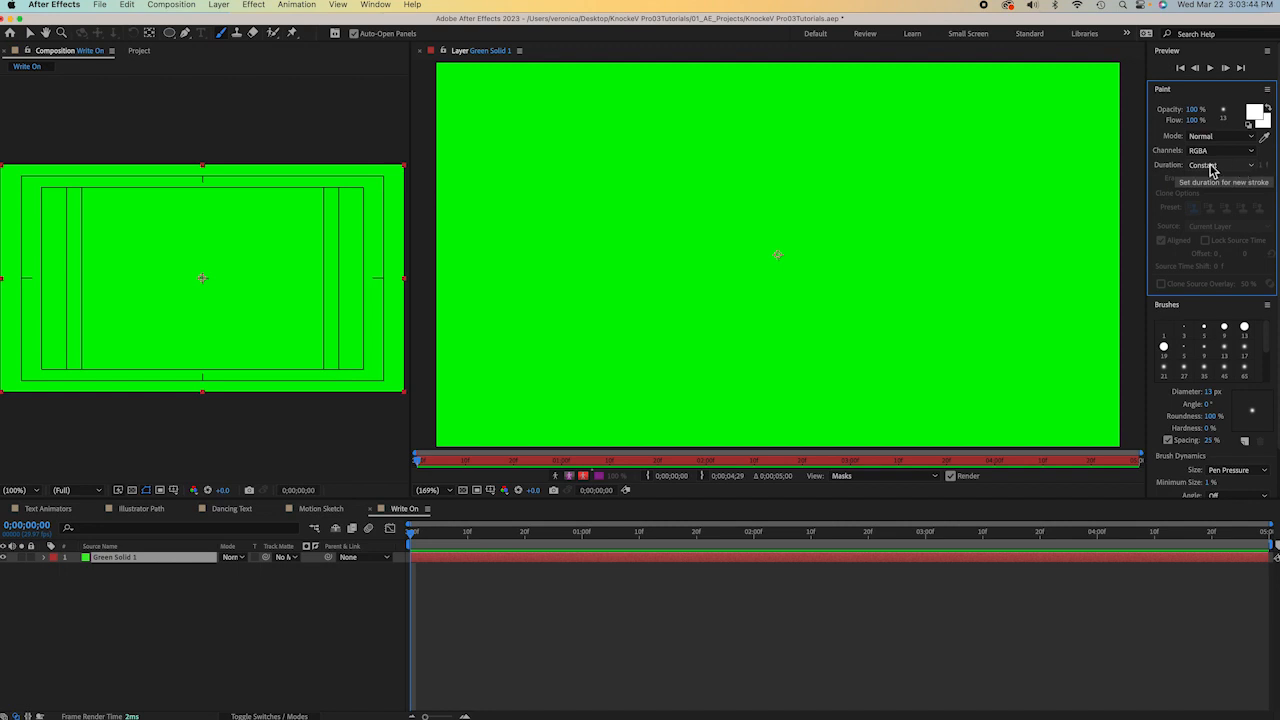
pyautogui.click(1255, 168)
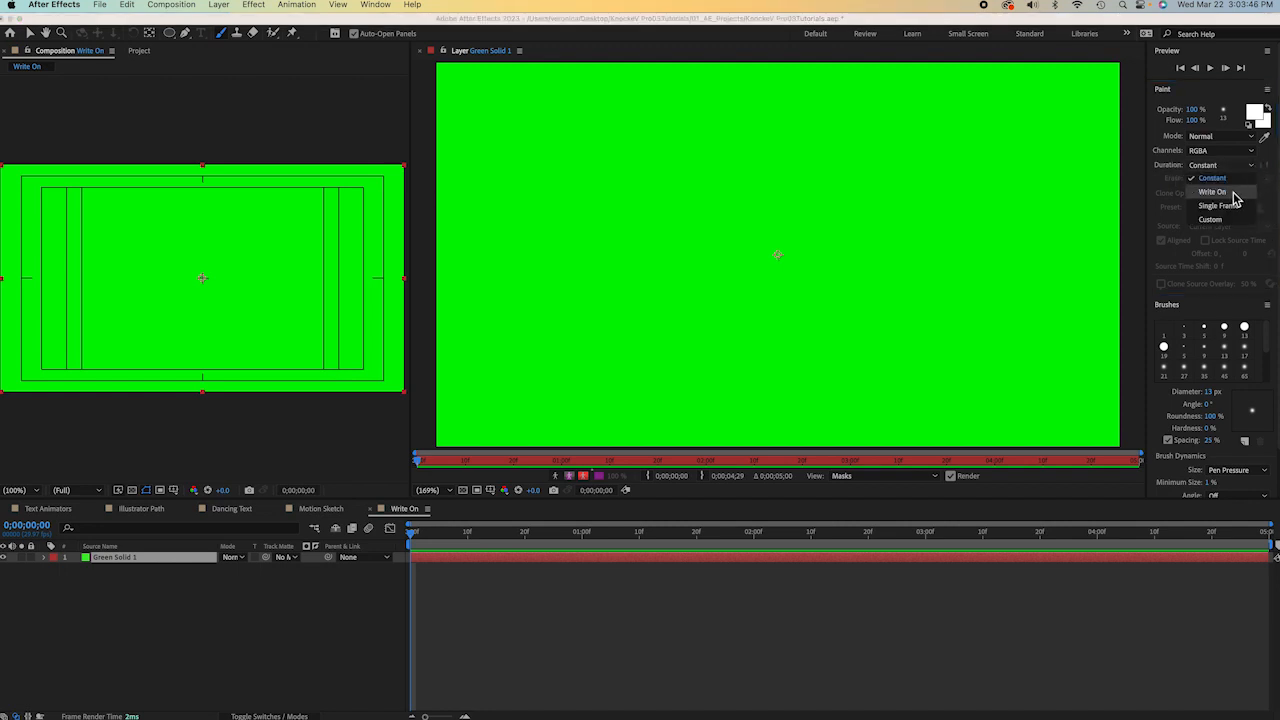
pyautogui.click(1235, 193)
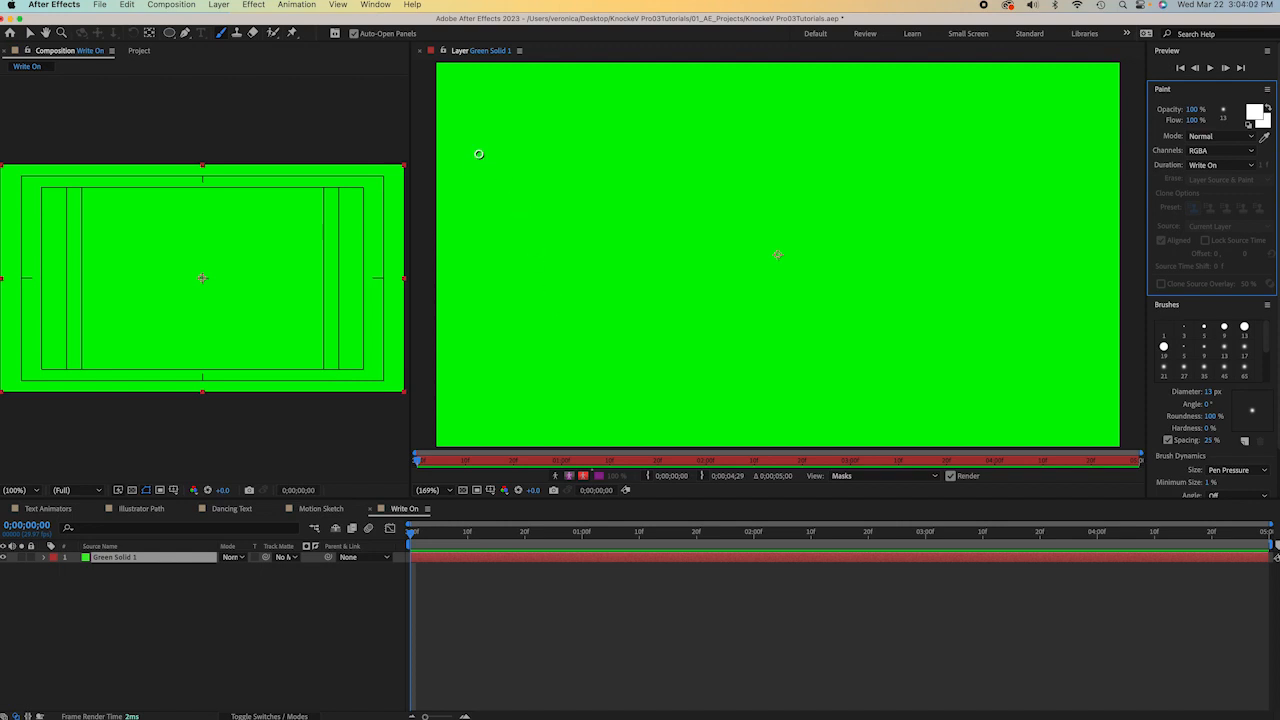
# Hand-write the word WORD in white brush strokes across the green solid, and return to the Selection tool
pyautogui.moveTo(477, 152)
pyautogui.mouseDown()
pyautogui.moveTo(493, 364)
pyautogui.moveTo(546, 271)
pyautogui.moveTo(583, 367)
pyautogui.moveTo(667, 168)
pyautogui.moveTo(655, 305)
pyautogui.moveTo(696, 339)
pyautogui.moveTo(766, 310)
pyautogui.moveTo(782, 227)
pyautogui.moveTo(709, 174)
pyautogui.mouseUp()
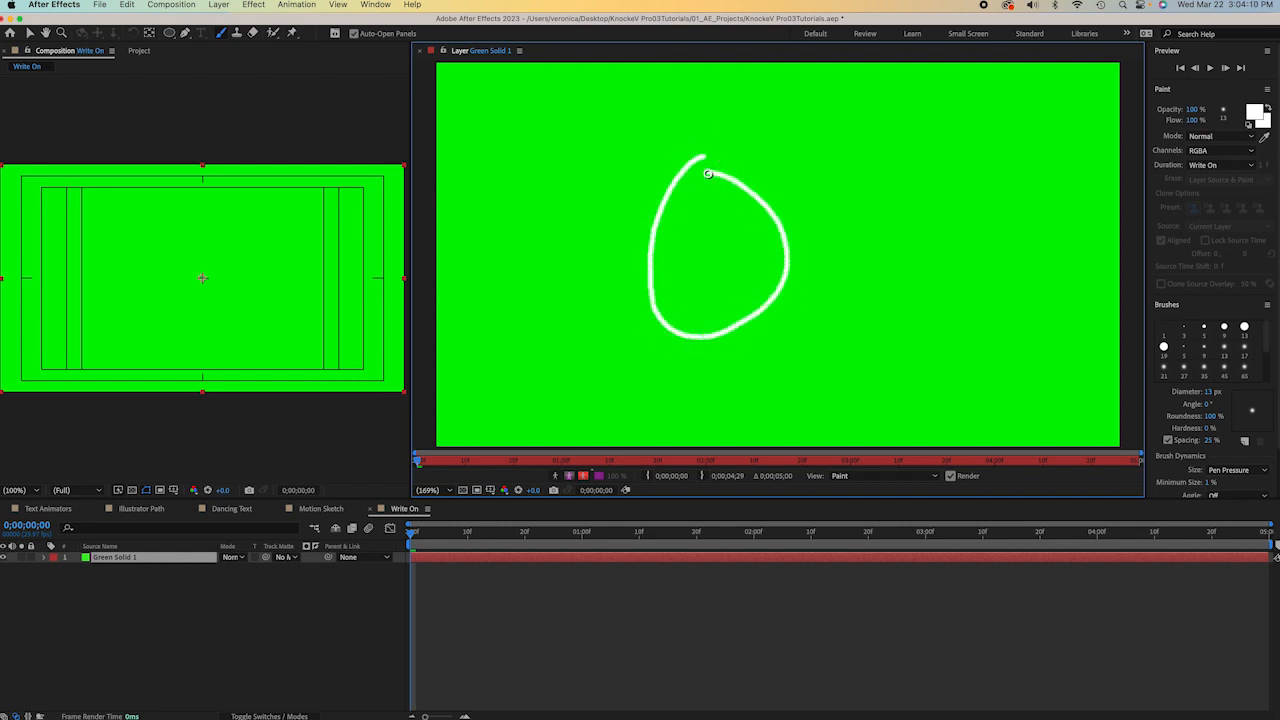
pyautogui.moveTo(827, 172)
pyautogui.mouseDown()
pyautogui.moveTo(802, 342)
pyautogui.moveTo(891, 161)
pyautogui.moveTo(925, 213)
pyautogui.moveTo(868, 255)
pyautogui.moveTo(817, 261)
pyautogui.moveTo(874, 366)
pyautogui.mouseUp()
pyautogui.moveTo(957, 158); pyautogui.dragTo(938, 375)
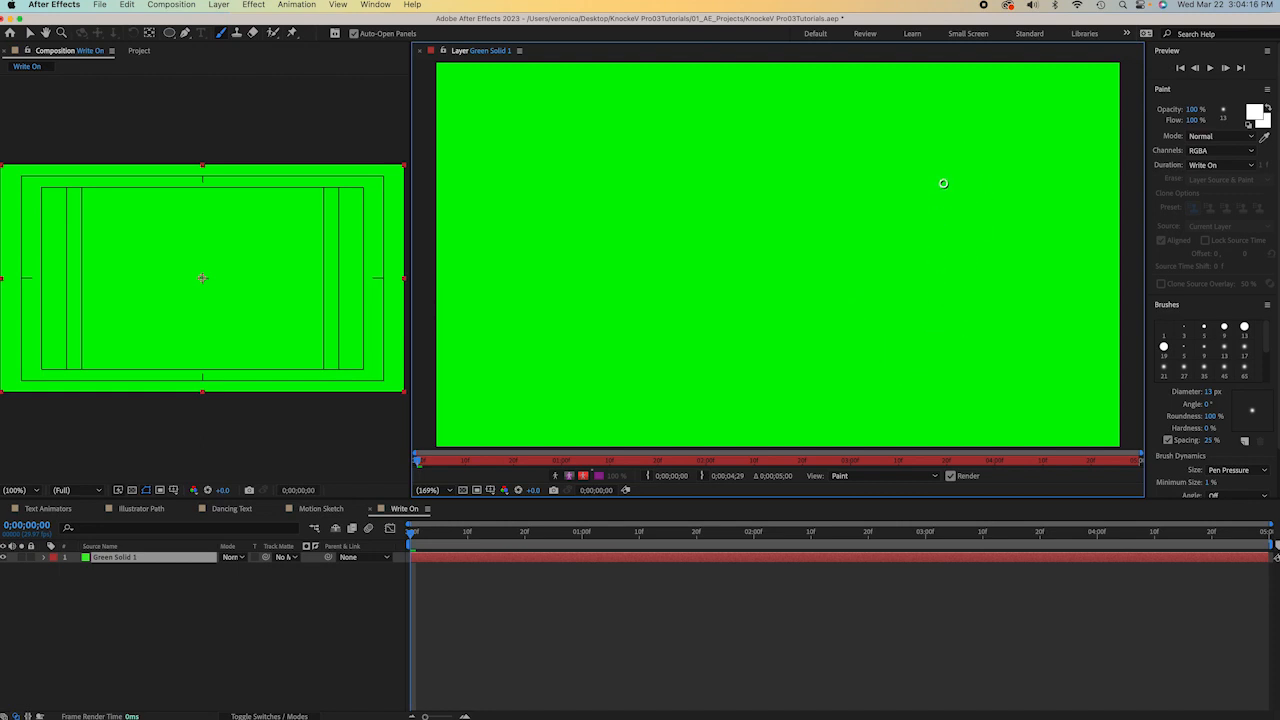
pyautogui.moveTo(954, 161)
pyautogui.mouseDown()
pyautogui.moveTo(1032, 180)
pyautogui.moveTo(1059, 218)
pyautogui.moveTo(1065, 299)
pyautogui.moveTo(950, 380)
pyautogui.moveTo(918, 382)
pyautogui.mouseUp()
pyautogui.press('v')
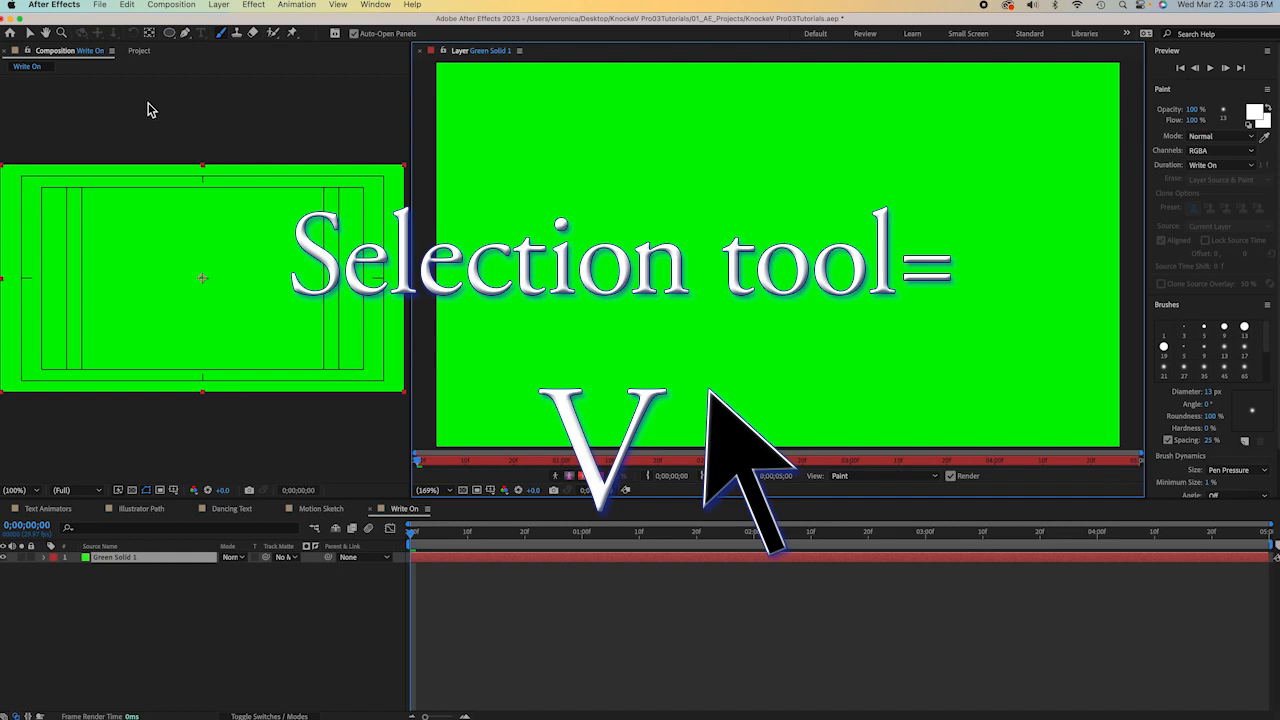
pyautogui.press('v')
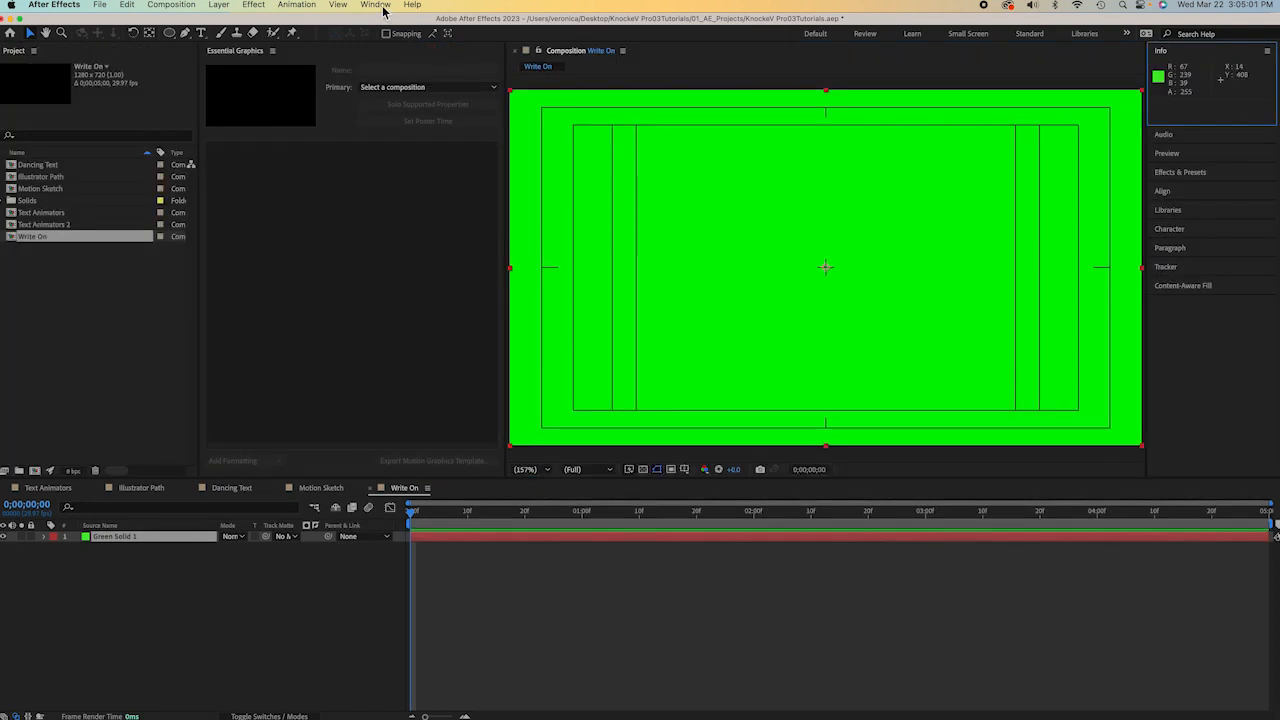
# Switch back to the Default workspace and reset it to its saved layout
pyautogui.click(381, 8)
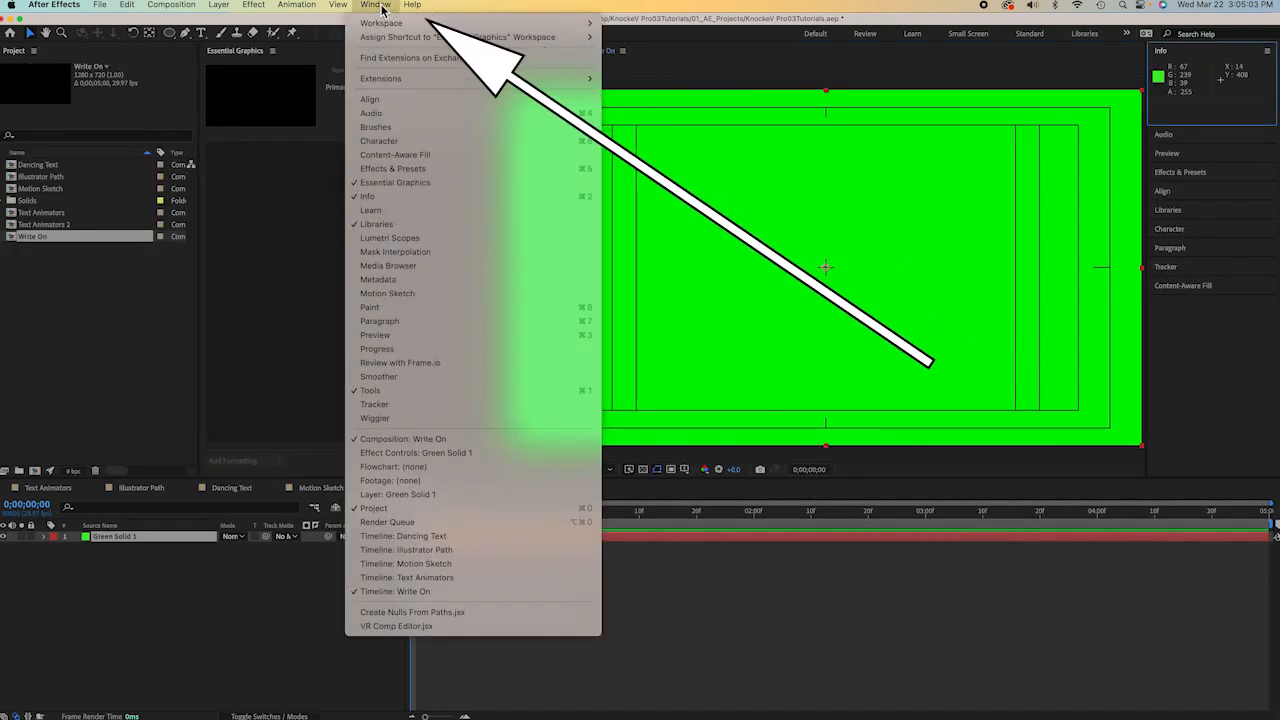
pyautogui.moveTo(585, 24)
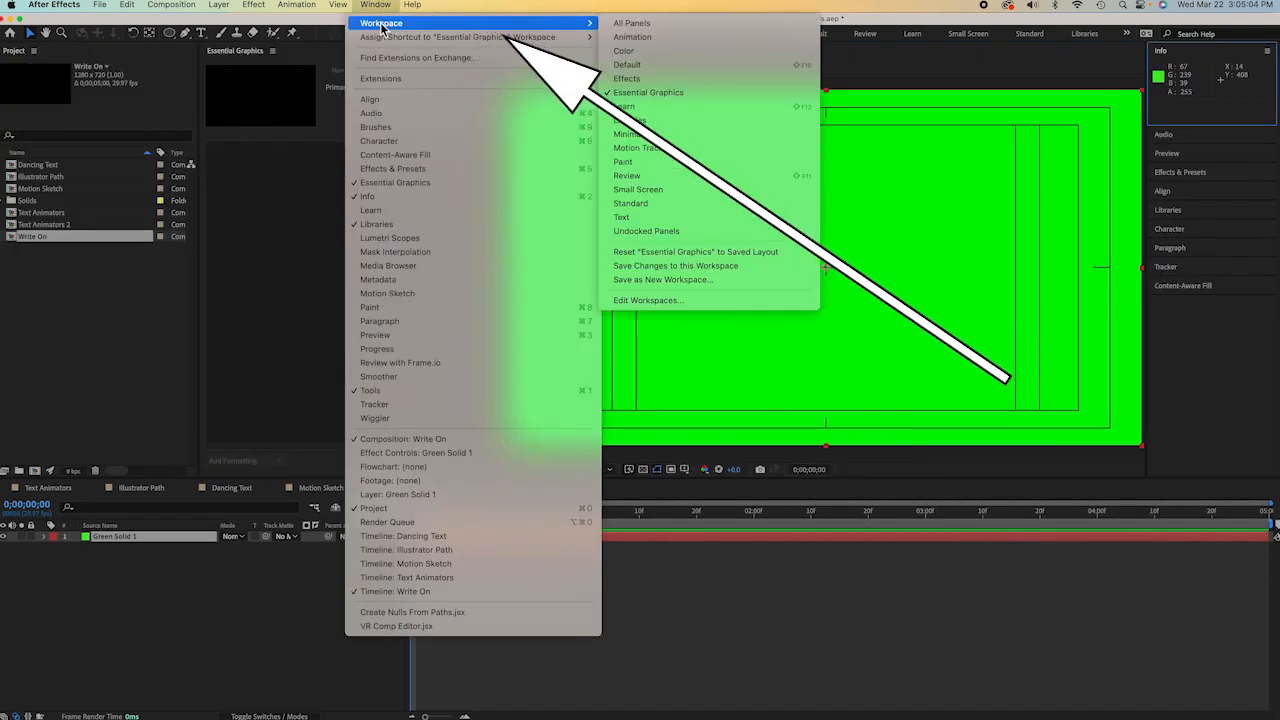
pyautogui.click(660, 66)
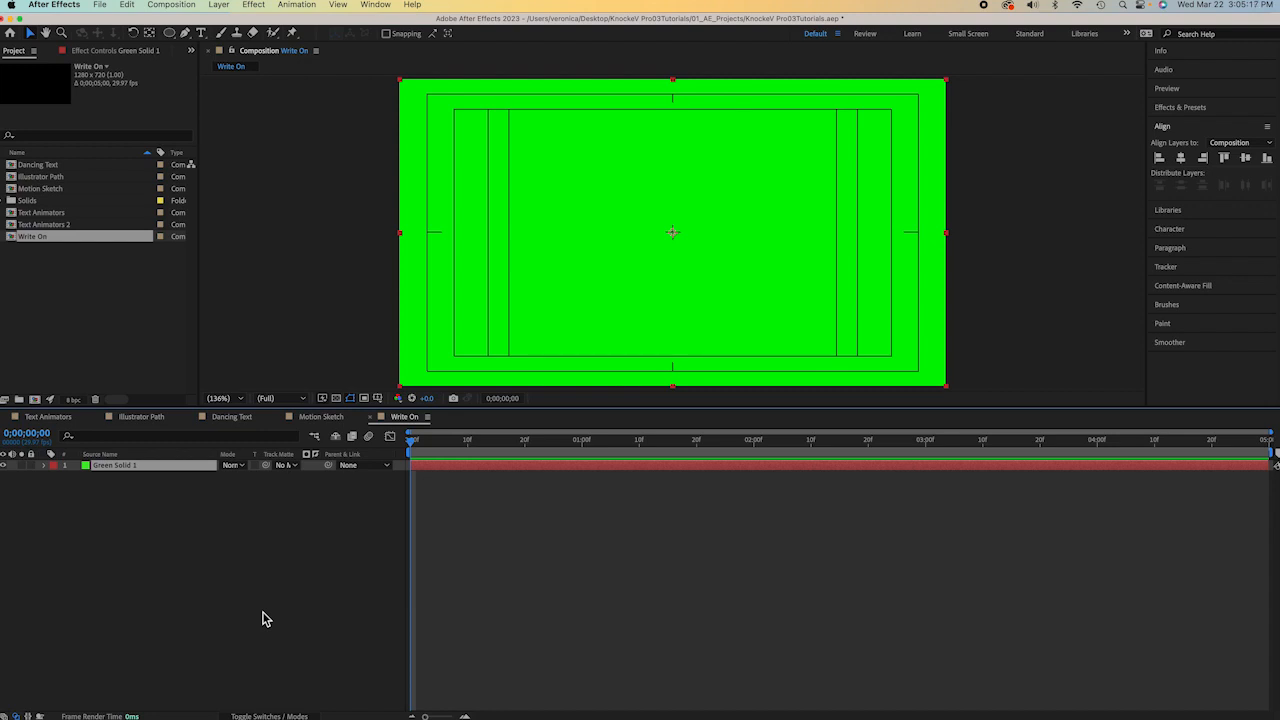
pyautogui.click(376, 5)
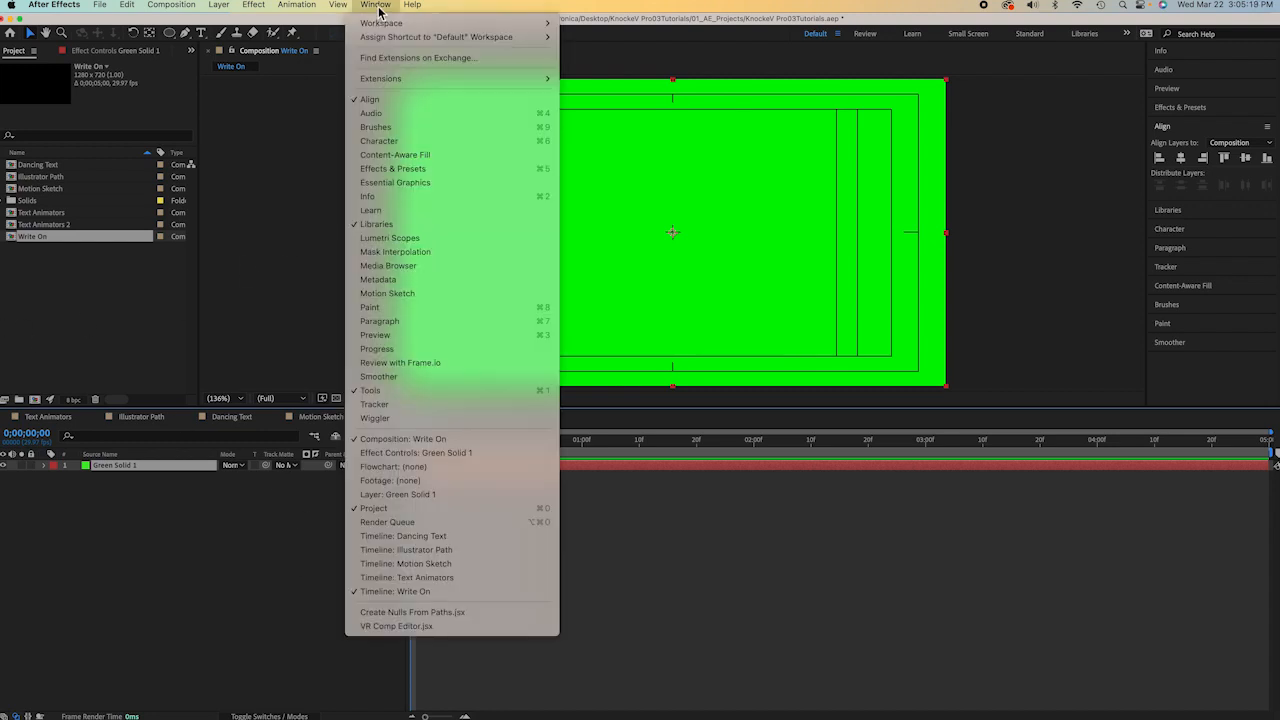
pyautogui.moveTo(384, 25)
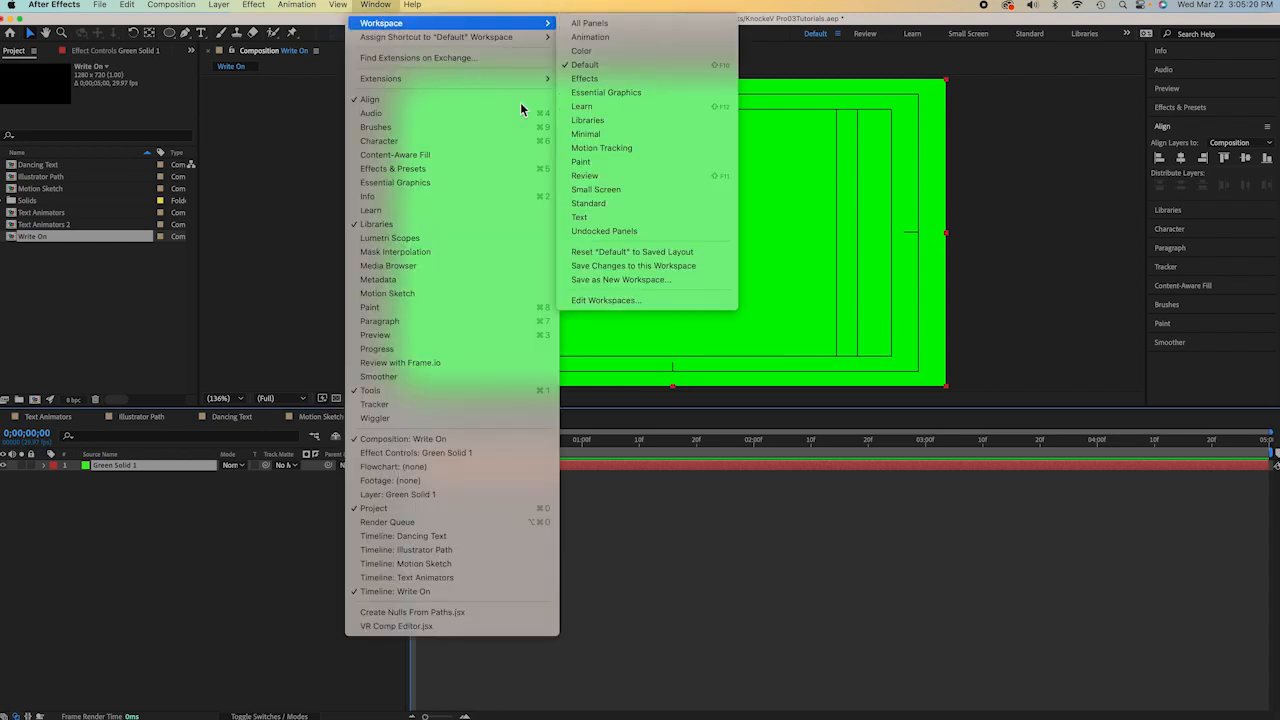
pyautogui.click(641, 251)
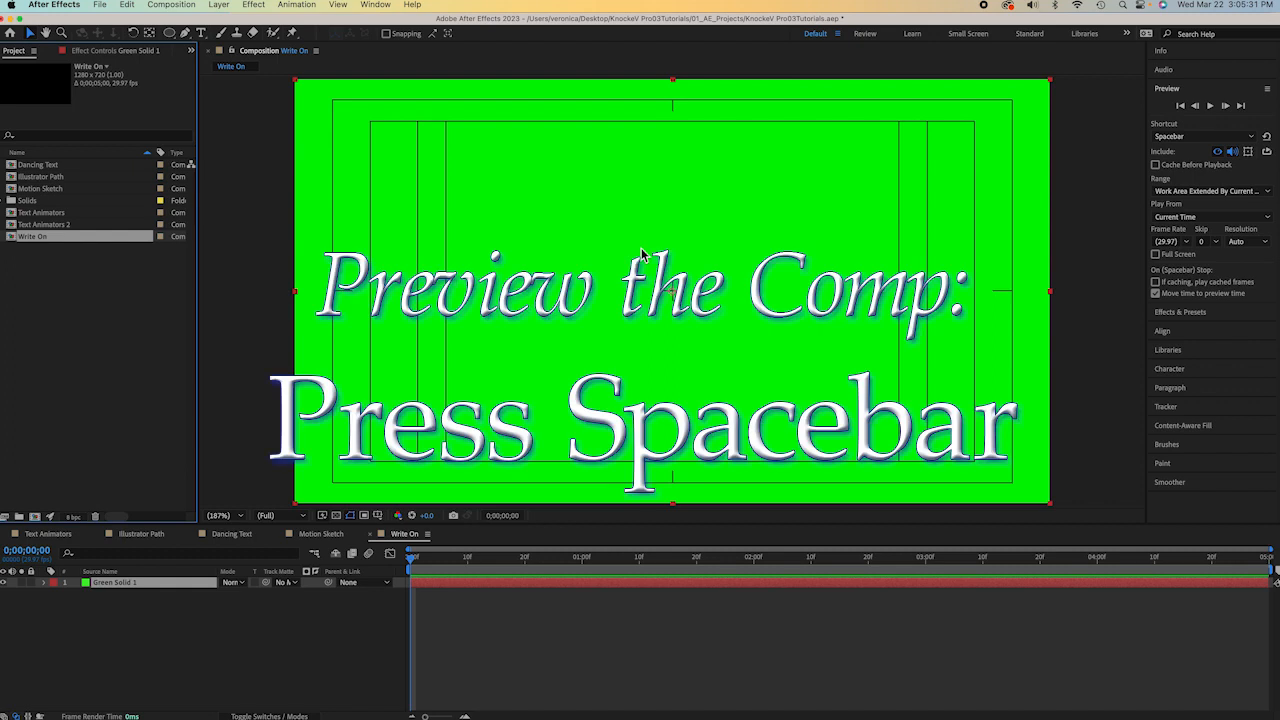
# Preview the handwriting animation in the Write On composition, and return to the first frame
pyautogui.press('space')
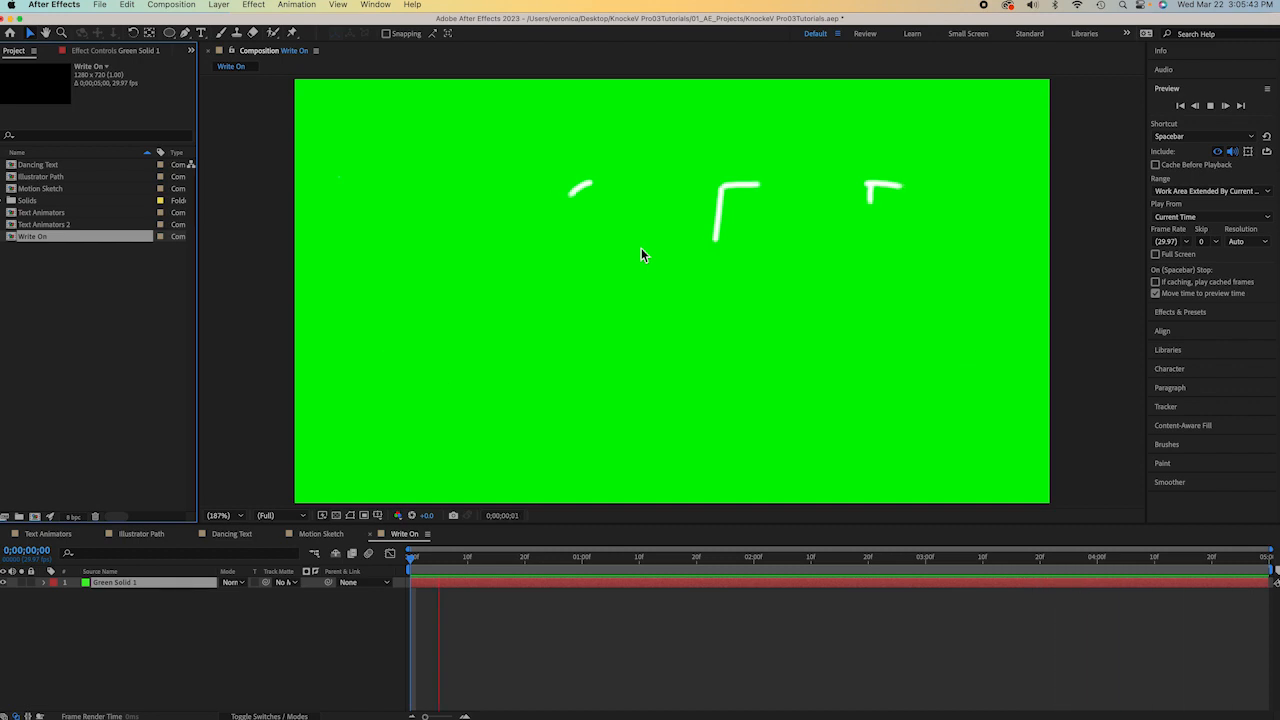
pyautogui.press('space')
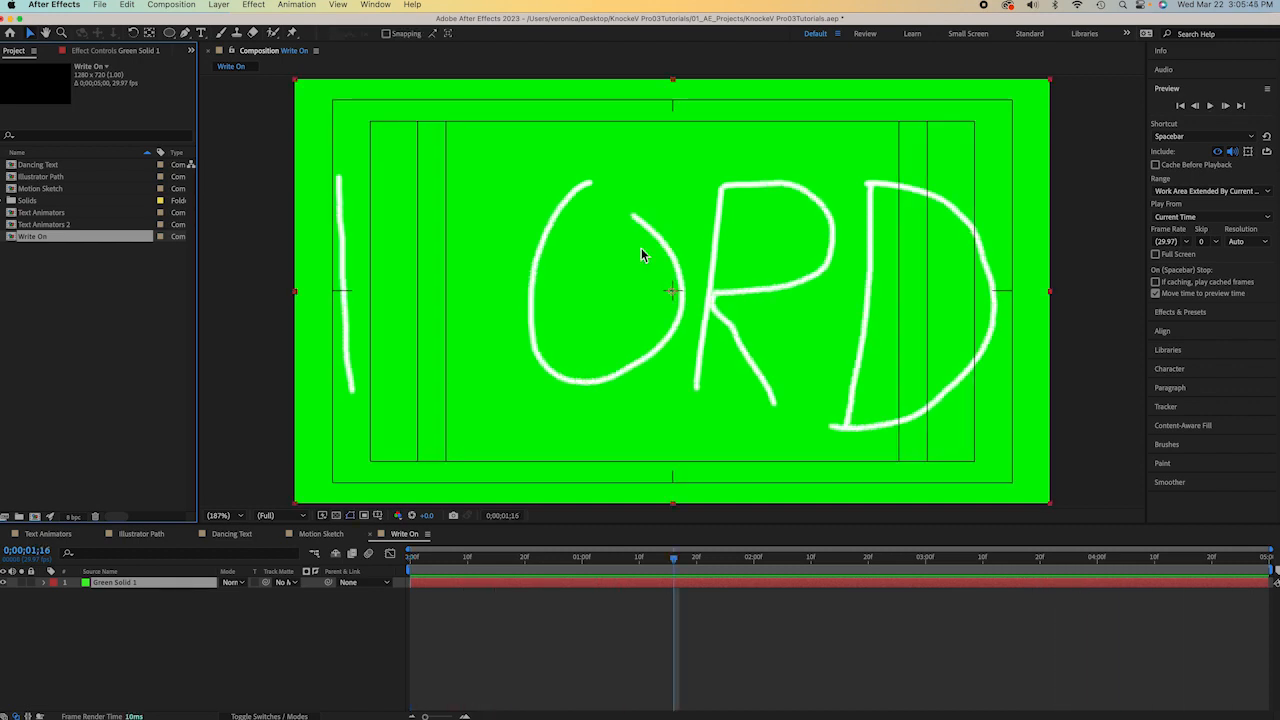
pyautogui.press('/')
pyautogui.moveTo(676, 558); pyautogui.dragTo(357, 557)
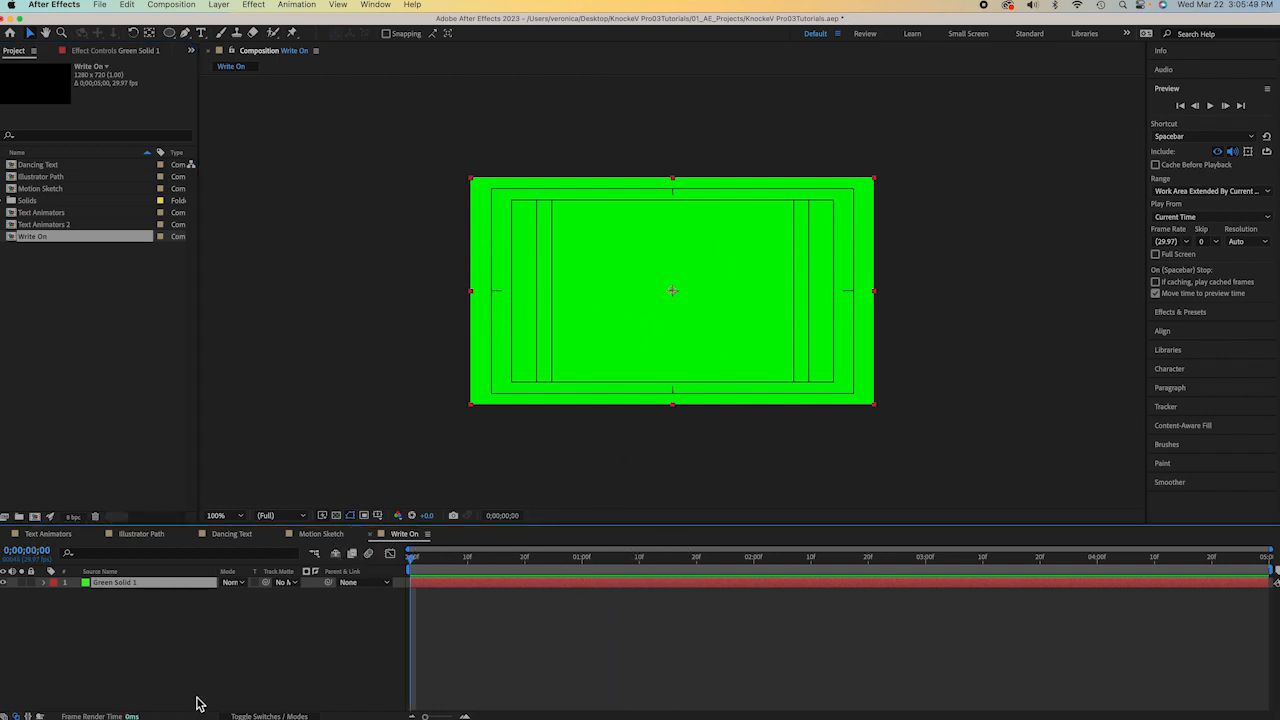
# Expand the green solid's Paint effect to list its individual brush strokes and enlarge the timeline area
pyautogui.click(45, 582)
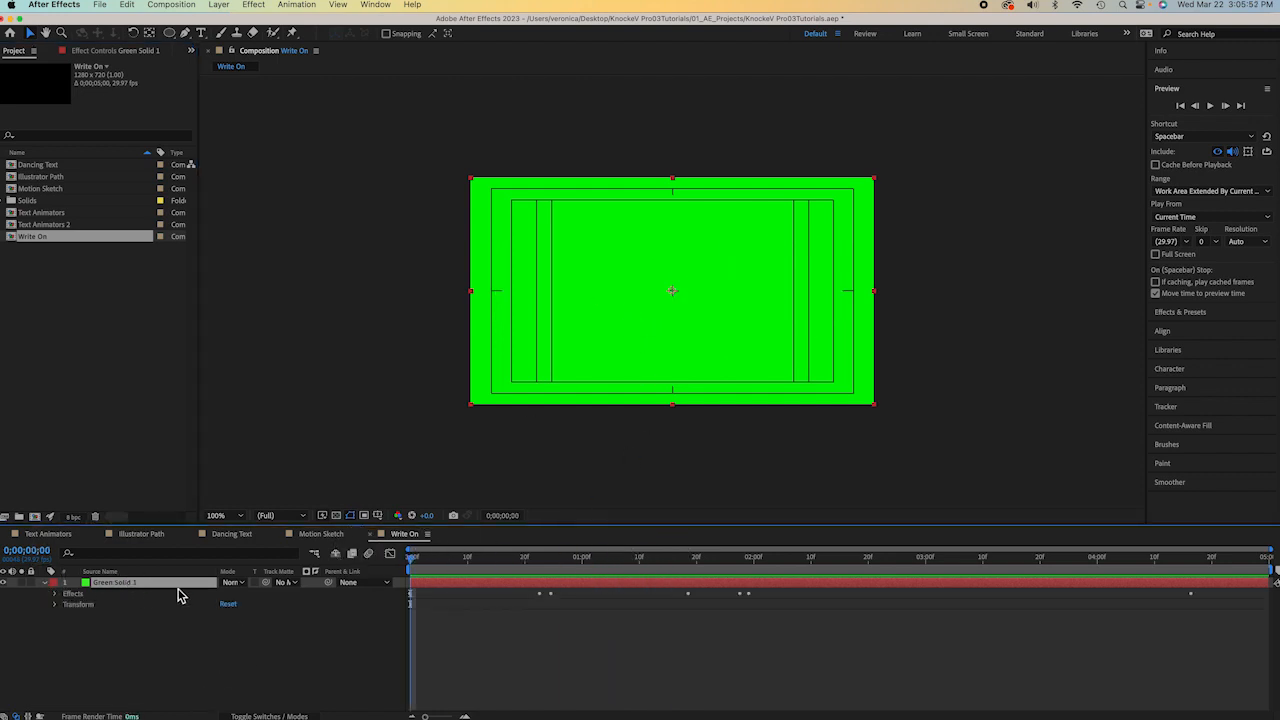
pyautogui.click(55, 594)
pyautogui.click(66, 604)
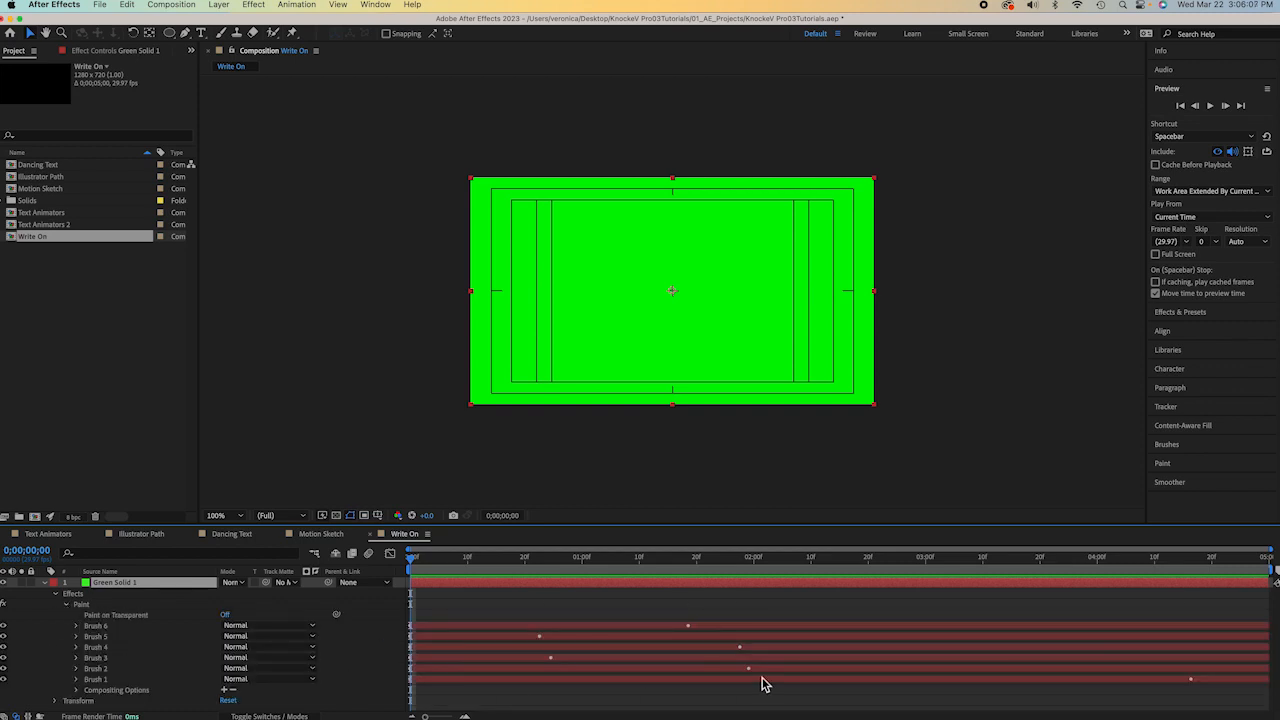
pyautogui.moveTo(822, 526)
pyautogui.mouseDown()
pyautogui.moveTo(802, 498)
pyautogui.moveTo(759, 325)
pyautogui.mouseUp()
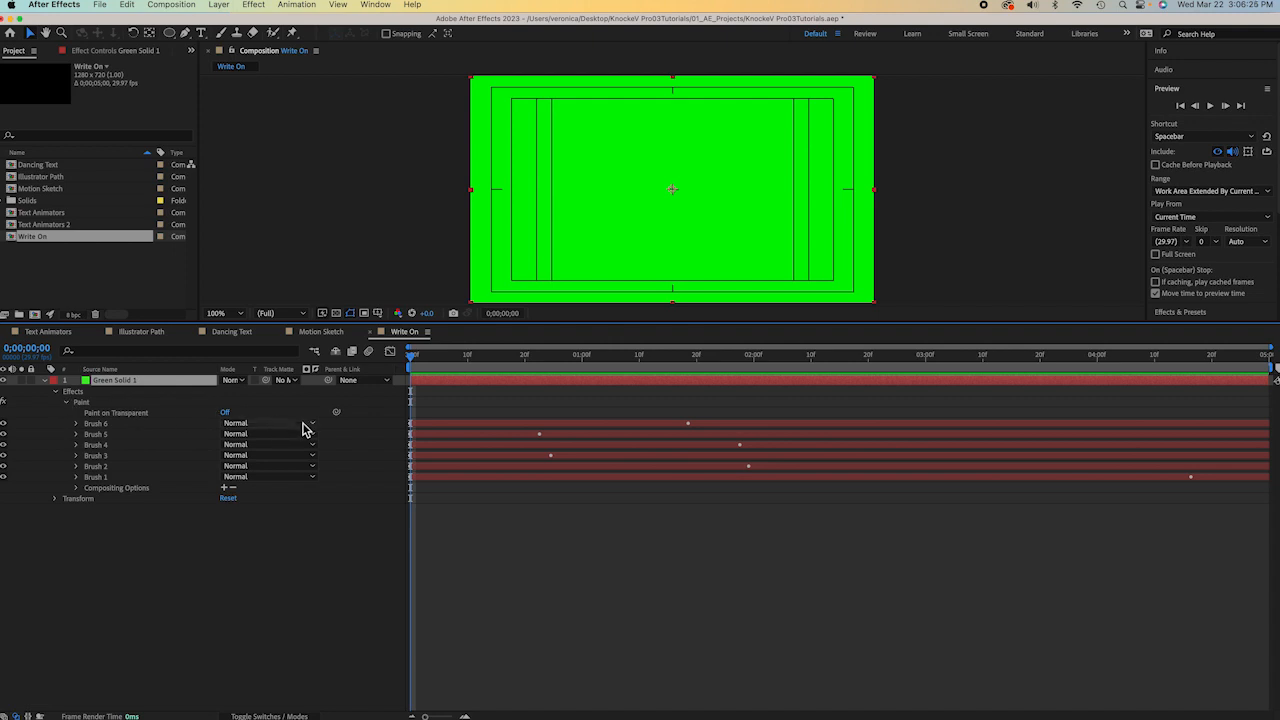
# Try Paint on Transparent on the green solid's Paint effect, and switch it back off
pyautogui.click(232, 414)
pyautogui.click(226, 414)
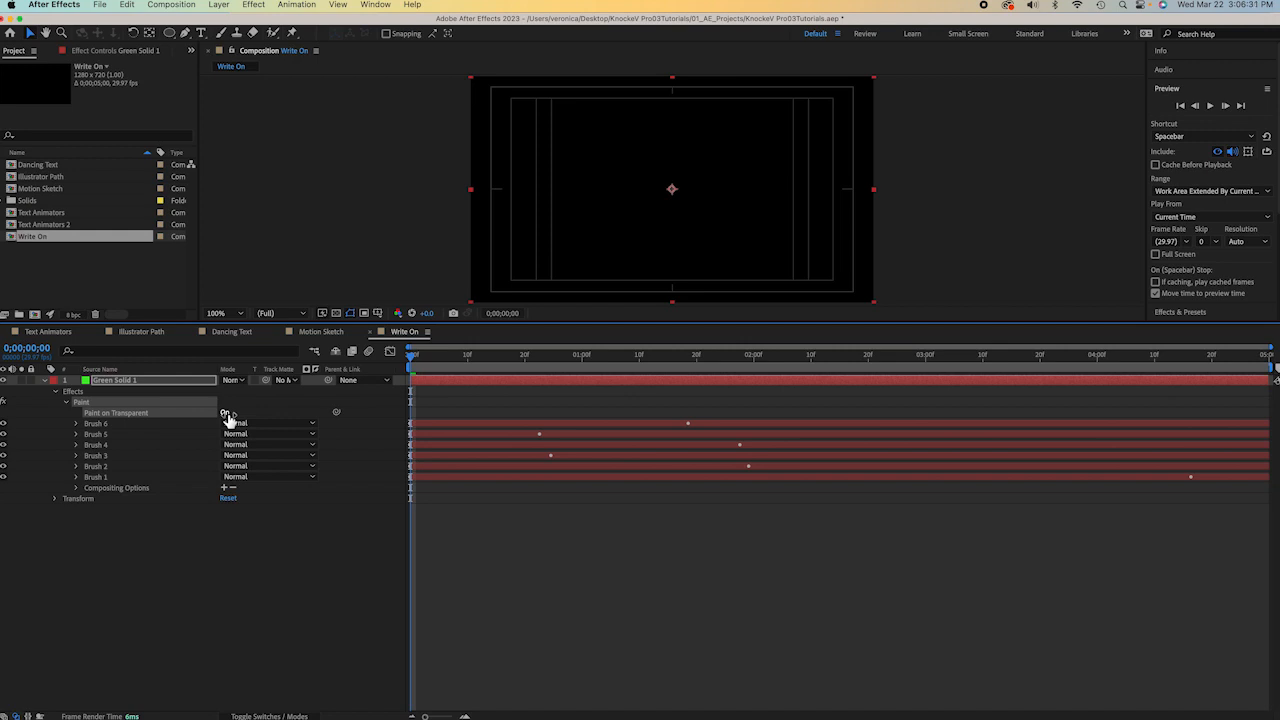
pyautogui.click(227, 414)
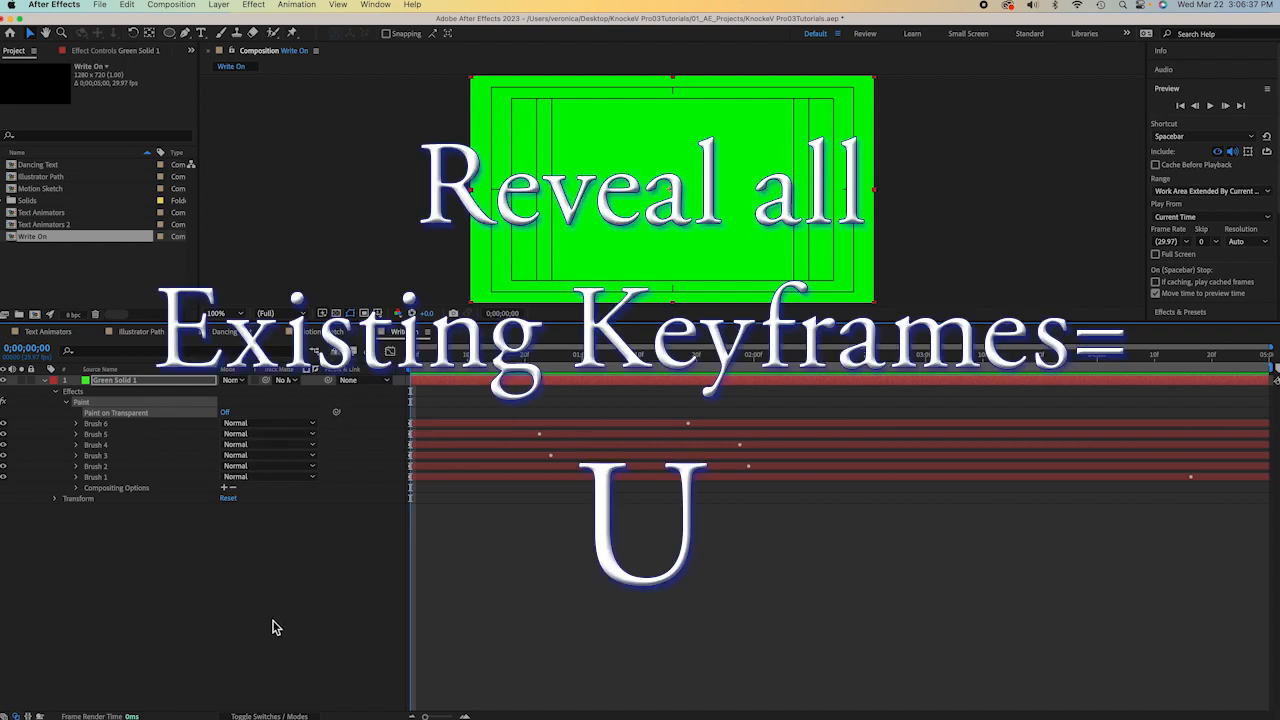
# Reveal the existing keyframes and move the ending End keyframe of all six brush strokes to about 0;00;01;00
pyautogui.press('u')
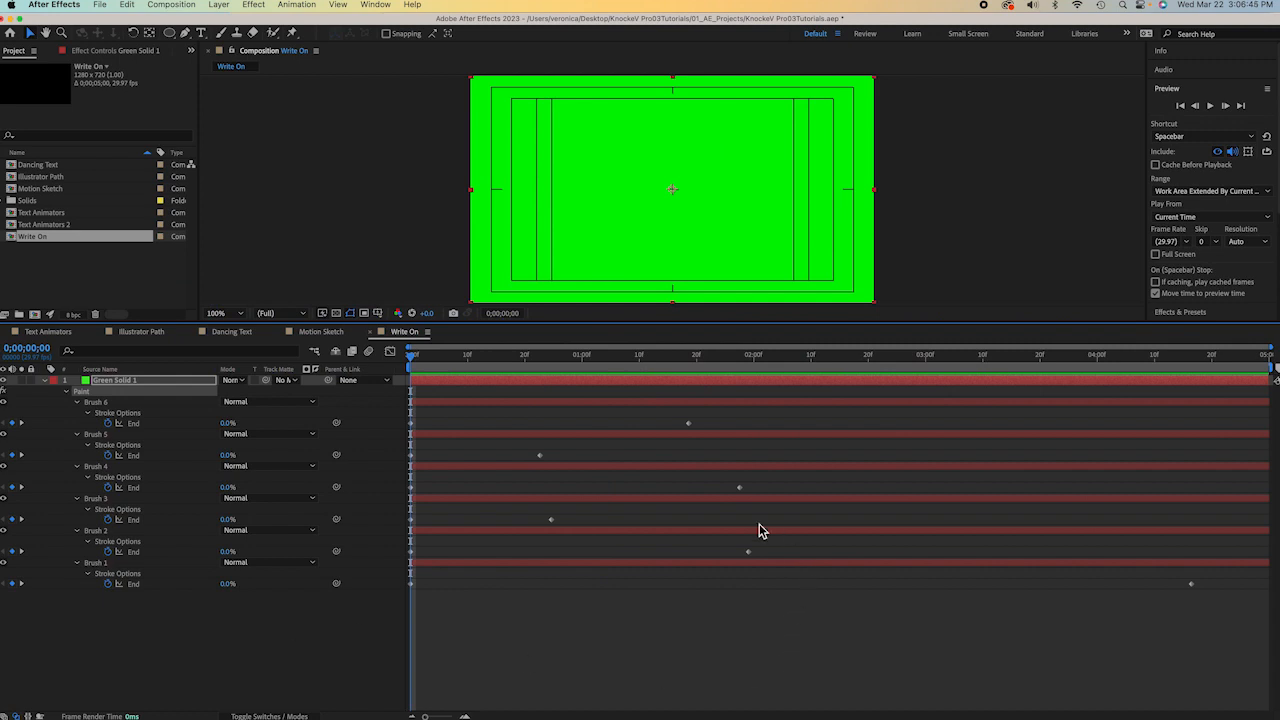
pyautogui.moveTo(413, 362)
pyautogui.mouseDown()
pyautogui.moveTo(837, 380)
pyautogui.moveTo(917, 403)
pyautogui.moveTo(1250, 432)
pyautogui.moveTo(914, 374)
pyautogui.moveTo(580, 337)
pyautogui.moveTo(410, 334)
pyautogui.moveTo(563, 349)
pyautogui.moveTo(429, 309)
pyautogui.moveTo(367, 325)
pyautogui.moveTo(457, 329)
pyautogui.moveTo(580, 360)
pyautogui.moveTo(497, 352)
pyautogui.mouseUp()
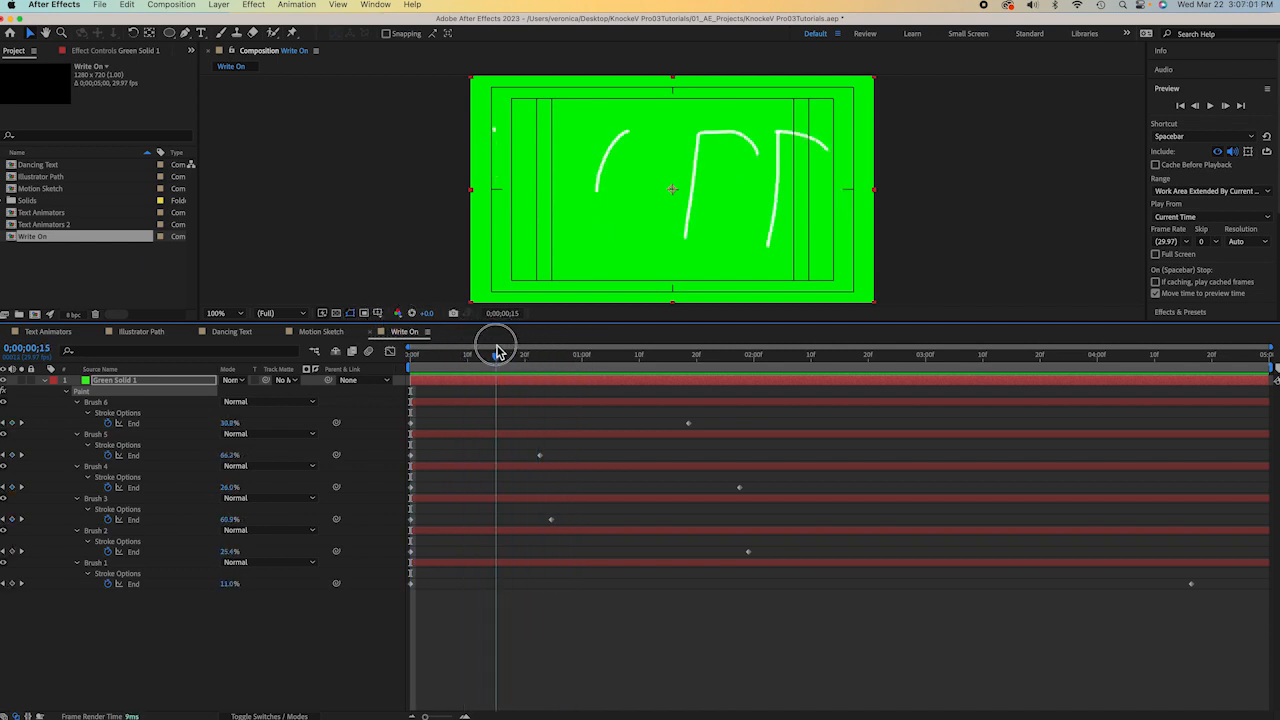
pyautogui.moveTo(497, 352)
pyautogui.mouseDown()
pyautogui.moveTo(628, 353)
pyautogui.moveTo(582, 355)
pyautogui.mouseUp()
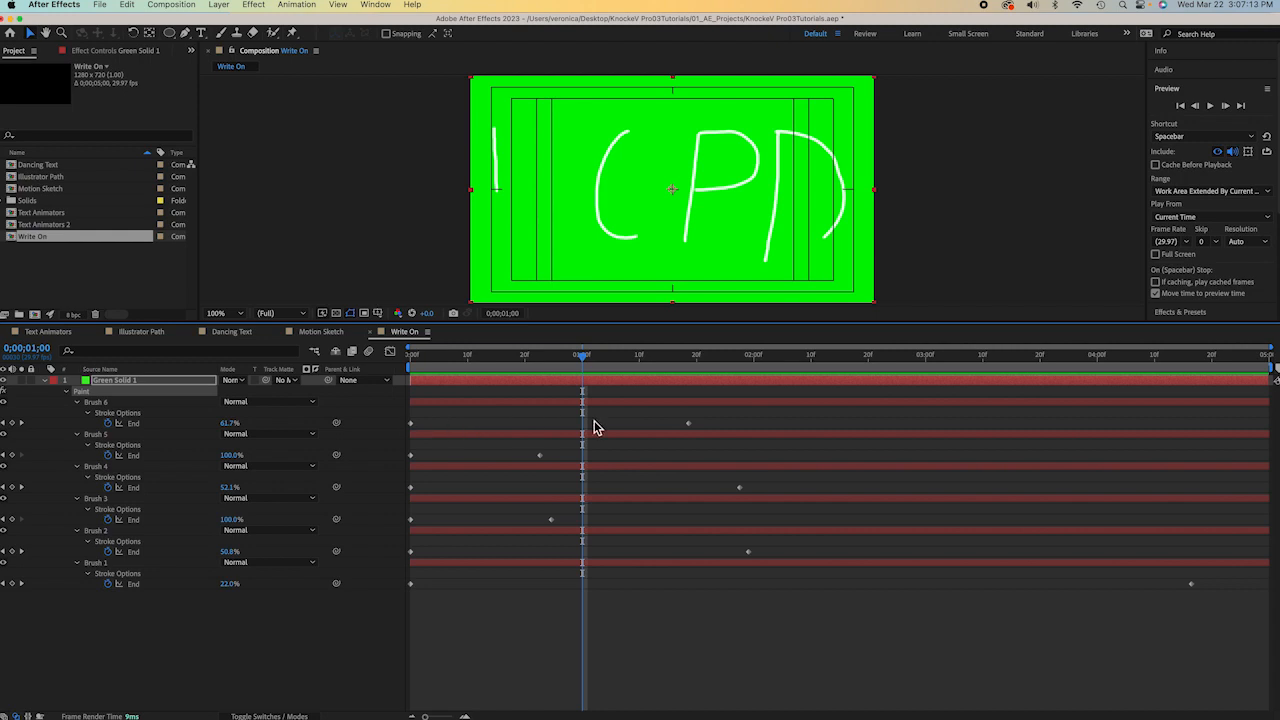
pyautogui.moveTo(688, 423)
pyautogui.mouseDown()
pyautogui.moveTo(582, 423)
pyautogui.moveTo(541, 455)
pyautogui.moveTo(582, 456)
pyautogui.mouseUp()
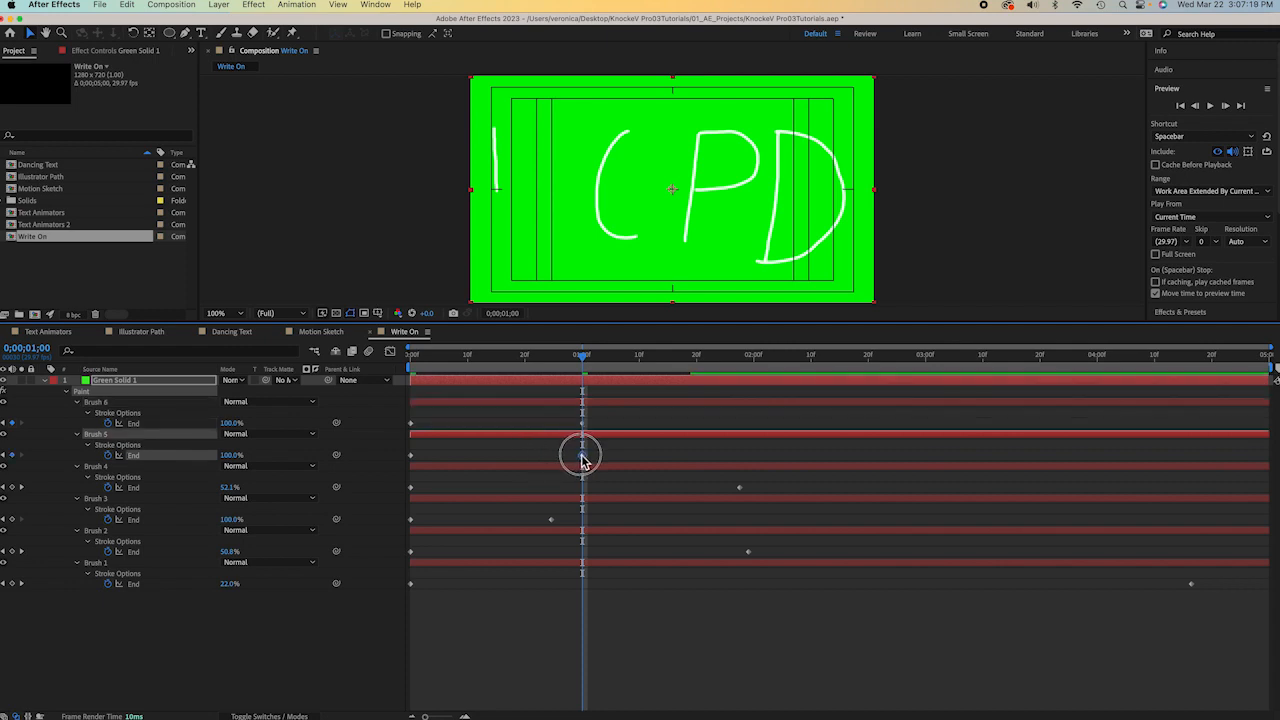
pyautogui.moveTo(740, 488)
pyautogui.mouseDown()
pyautogui.moveTo(582, 490)
pyautogui.moveTo(582, 520)
pyautogui.mouseUp()
pyautogui.moveTo(749, 559); pyautogui.dragTo(586, 571)
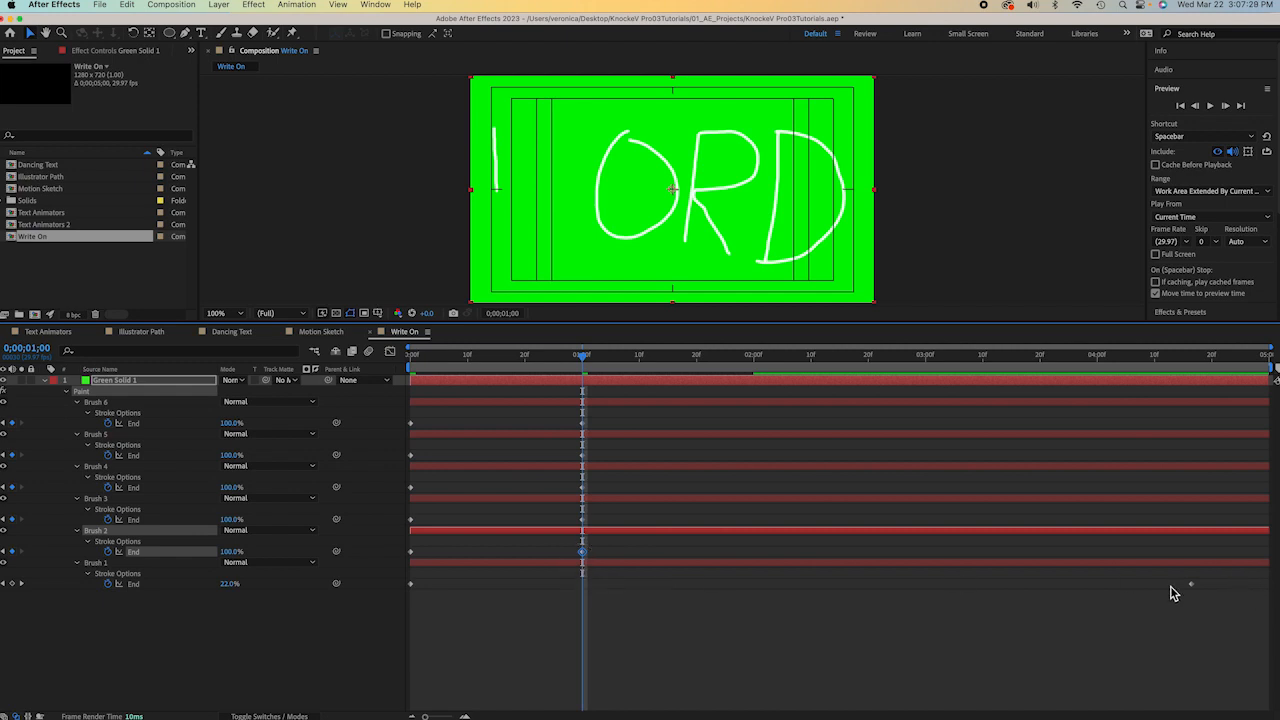
pyautogui.moveTo(1191, 584)
pyautogui.mouseDown()
pyautogui.moveTo(680, 614)
pyautogui.moveTo(577, 634)
pyautogui.mouseUp()
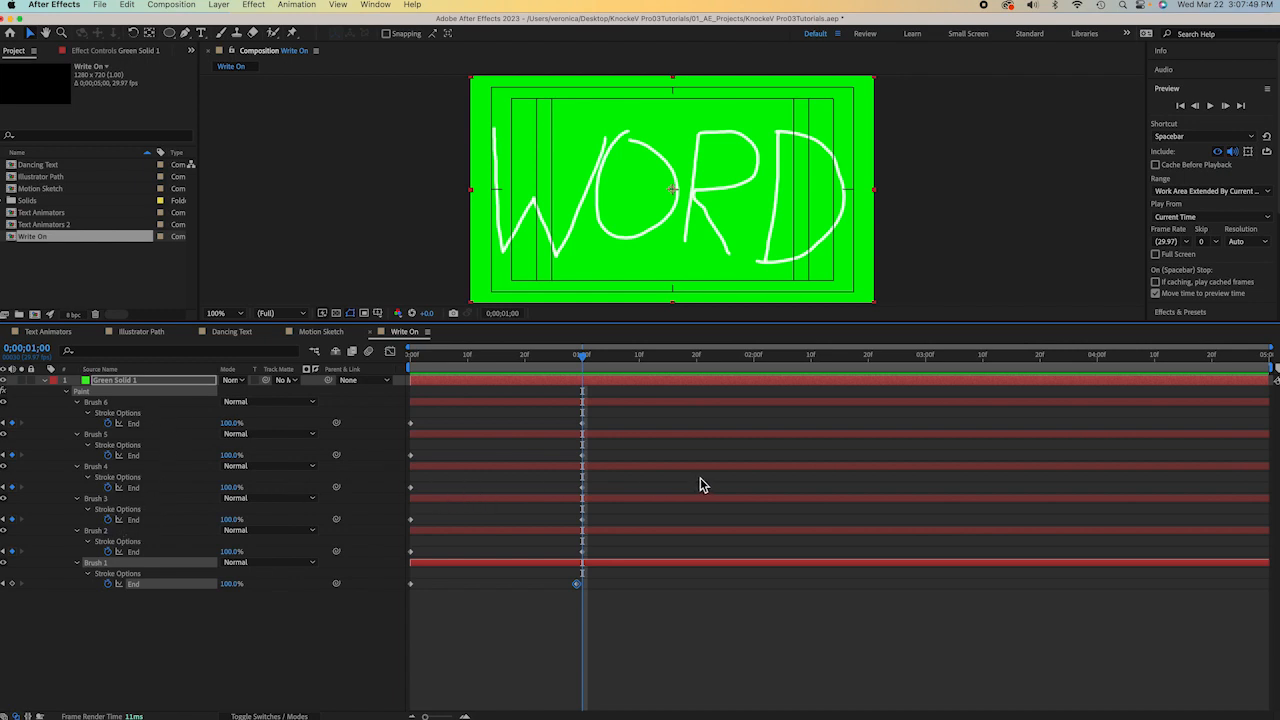
# Move the ending End keyframes of Brush 6, 5, 4 and 3 to 0;00;00;15
pyautogui.moveTo(581, 354); pyautogui.dragTo(500, 360)
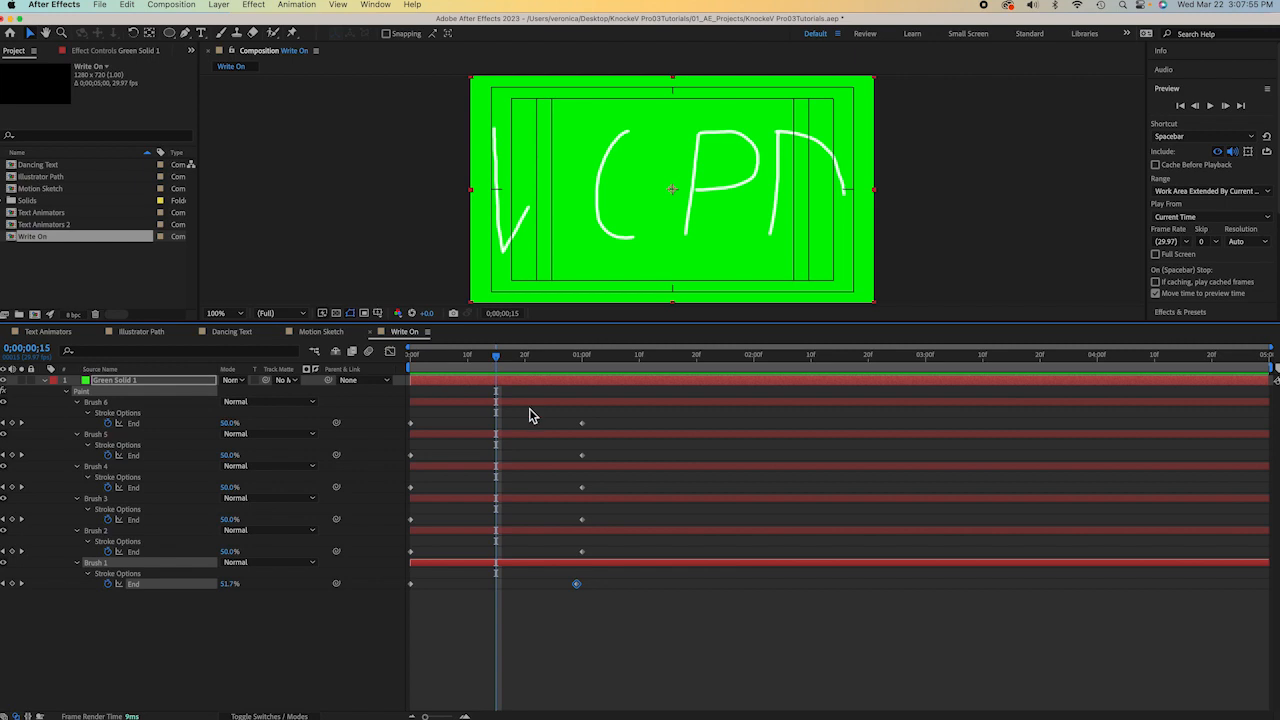
pyautogui.moveTo(583, 428); pyautogui.dragTo(499, 428)
pyautogui.moveTo(583, 456); pyautogui.dragTo(501, 462)
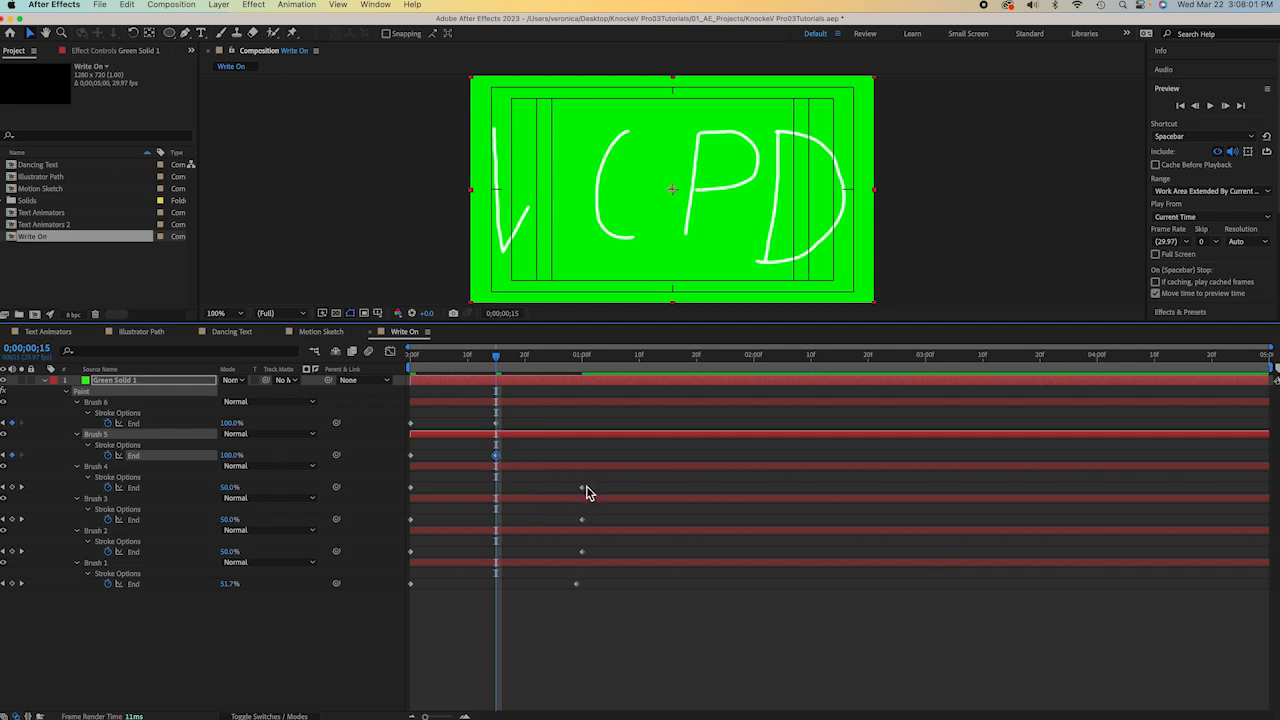
pyautogui.moveTo(582, 488); pyautogui.dragTo(497, 490)
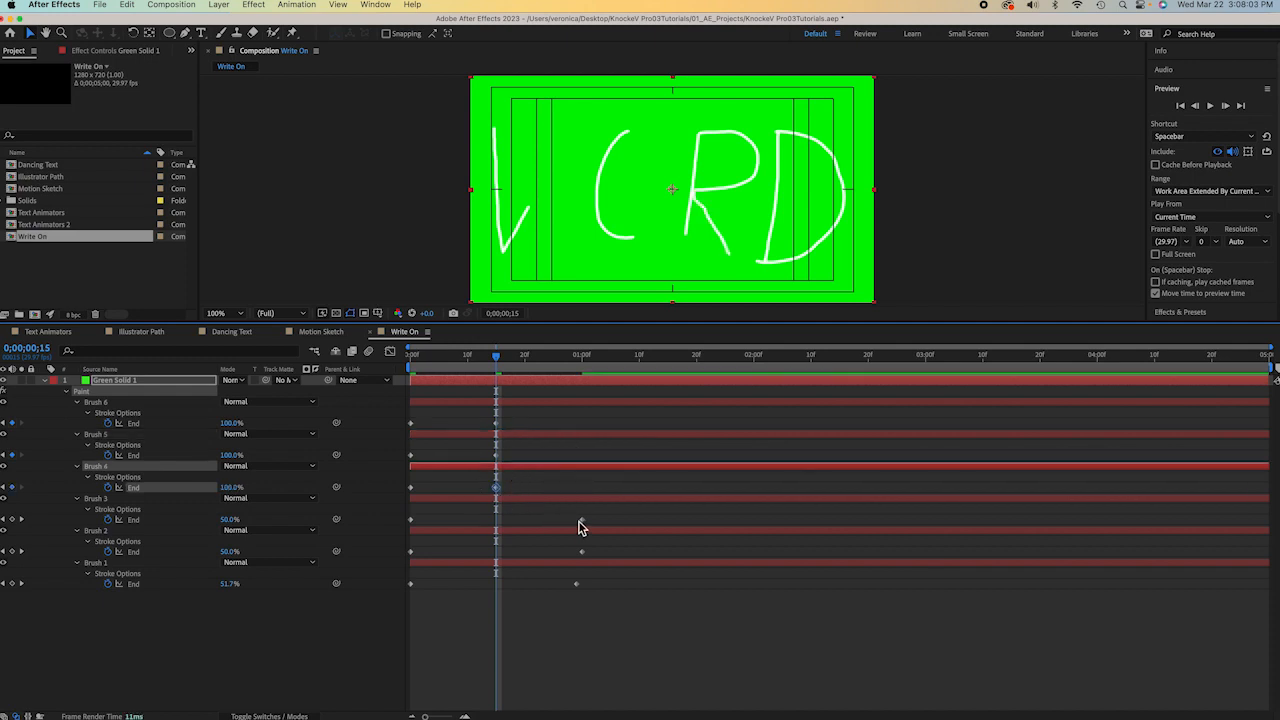
pyautogui.moveTo(582, 520); pyautogui.dragTo(498, 523)
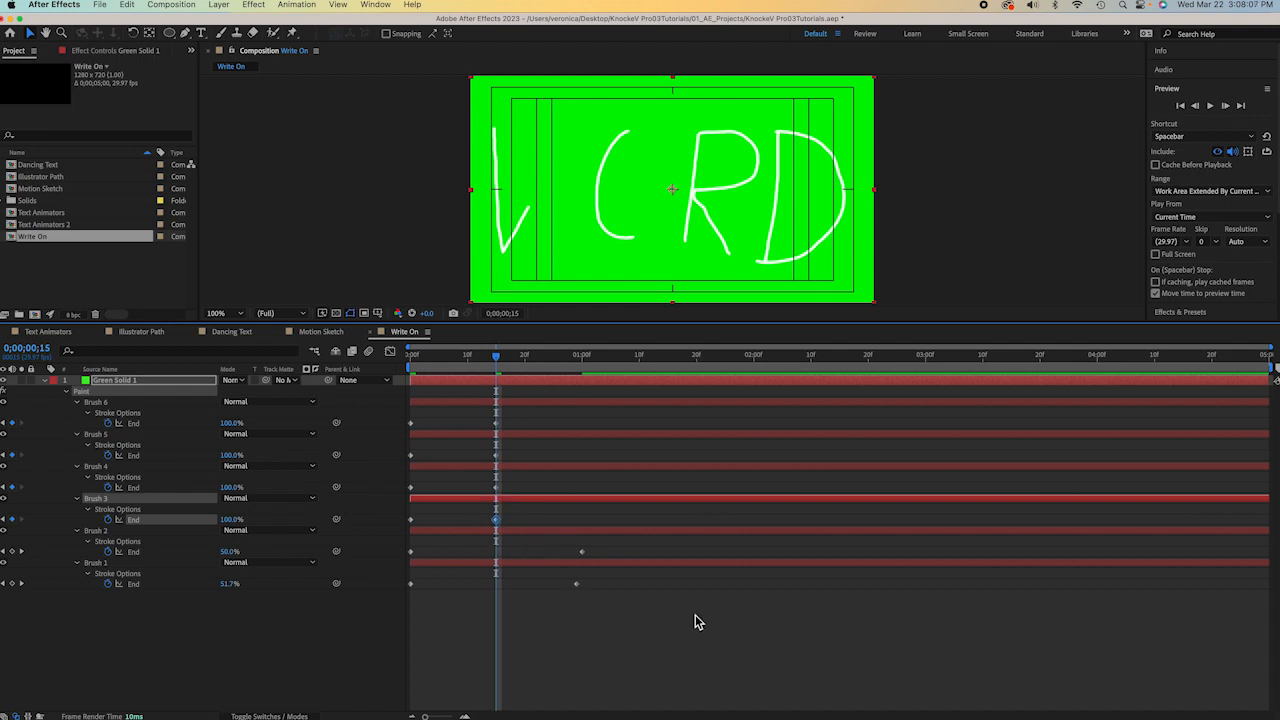
# Align the ending End keyframes of Brush 2 and Brush 1 exactly at 0;00;01;00
pyautogui.moveTo(499, 360)
pyautogui.mouseDown()
pyautogui.moveTo(586, 356)
pyautogui.moveTo(582, 368)
pyautogui.mouseUp()
pyautogui.moveTo(581, 551); pyautogui.dragTo(582, 558)
pyautogui.moveTo(583, 355); pyautogui.dragTo(582, 358)
pyautogui.moveTo(577, 552); pyautogui.dragTo(582, 556)
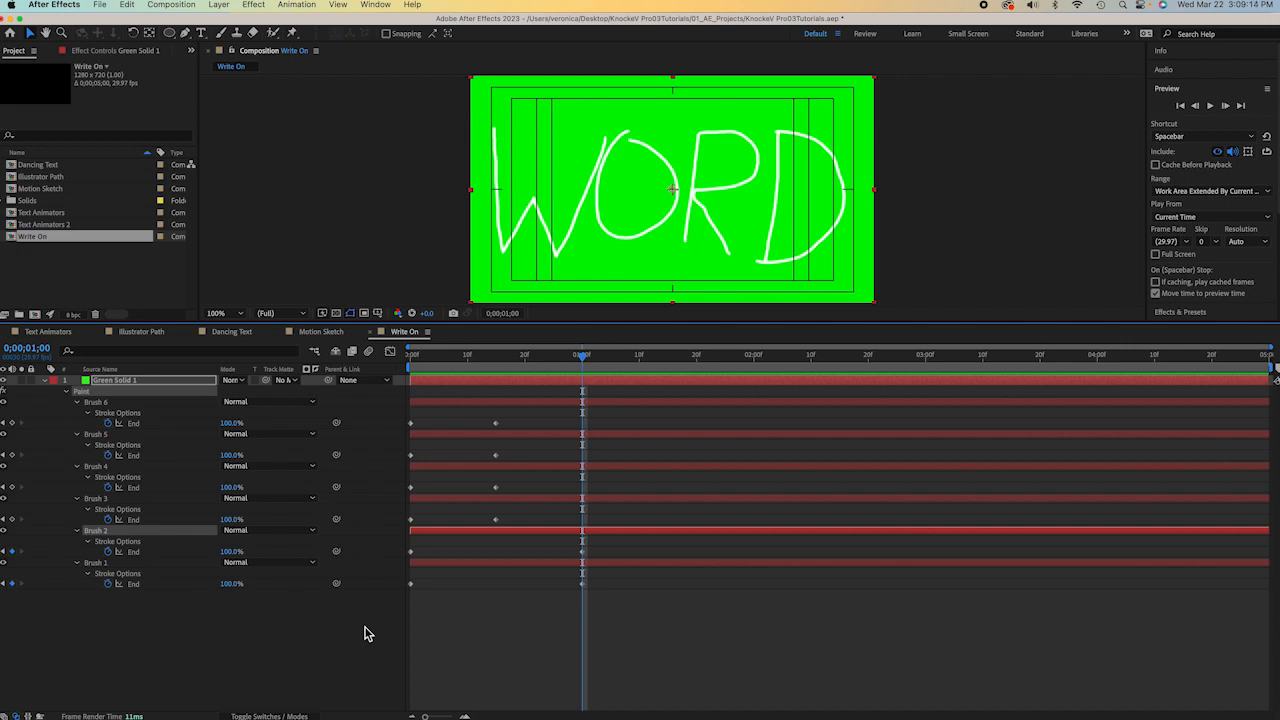
# Shift the Brush 2 stroke to start at 0;00;01;00 and the Brush 3 stroke to start at 0;00;02;00
pyautogui.moveTo(457, 531); pyautogui.dragTo(626, 528)
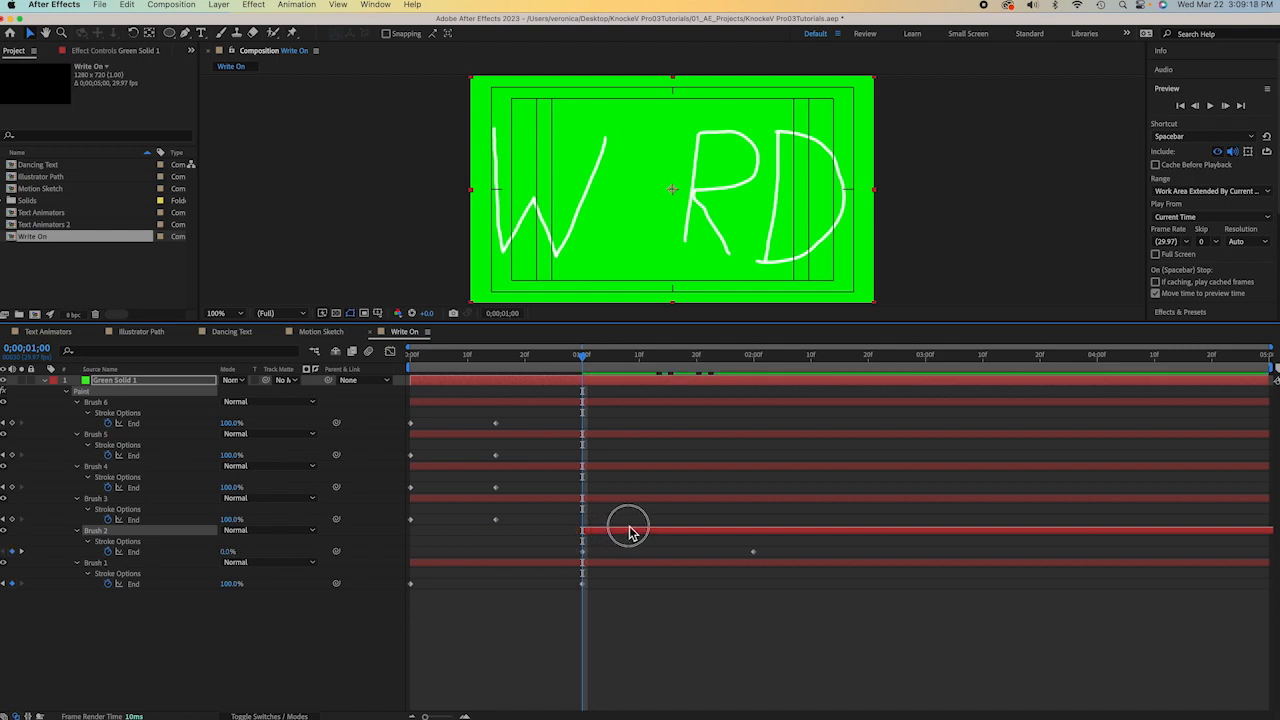
pyautogui.moveTo(586, 363); pyautogui.dragTo(754, 388)
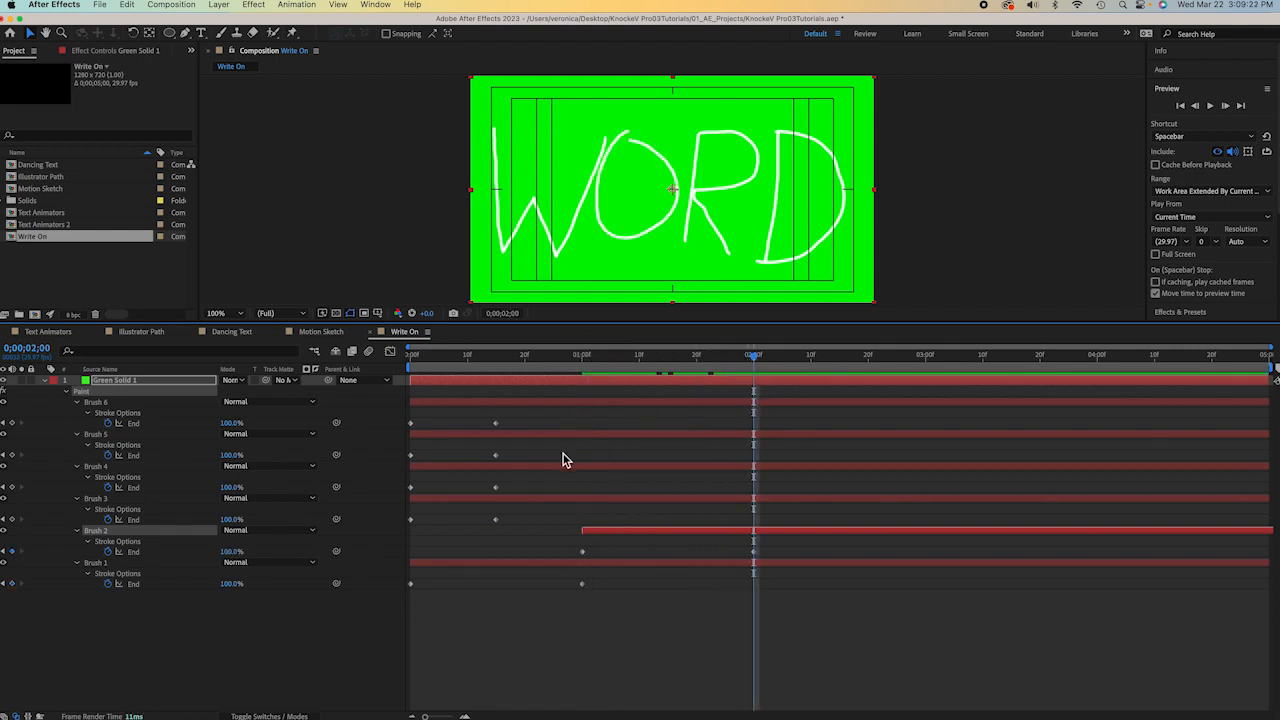
pyautogui.moveTo(532, 499); pyautogui.dragTo(860, 466)
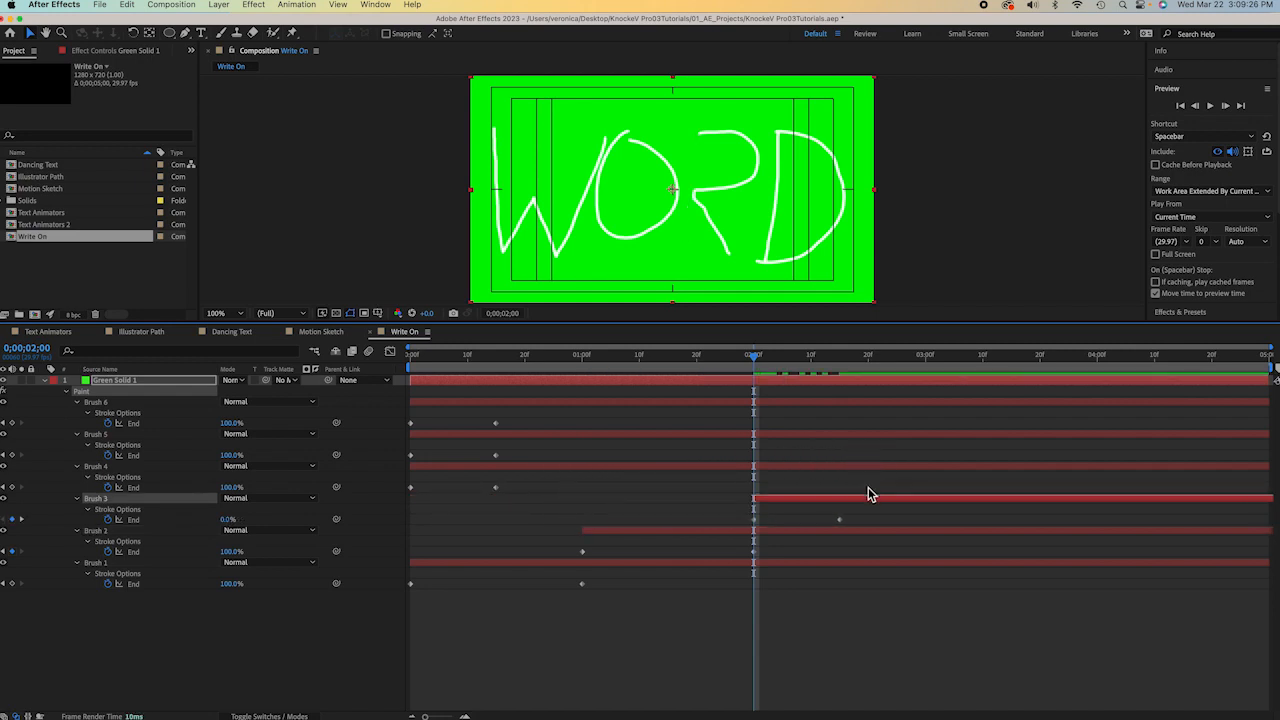
# Shift the Brush 4 stroke to start at 0;00;02;15 and the Brush 5 stroke to start at 0;00;03;00
pyautogui.moveTo(754, 360); pyautogui.dragTo(840, 358)
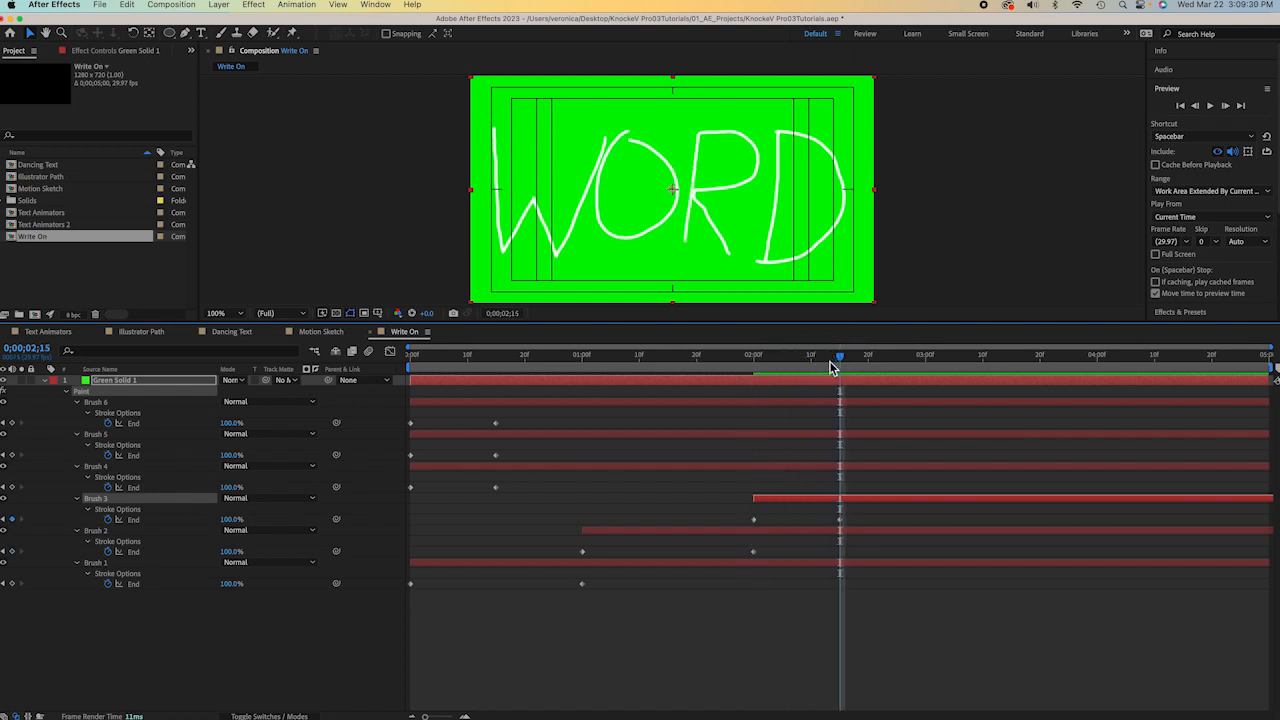
pyautogui.moveTo(538, 472)
pyautogui.mouseDown()
pyautogui.moveTo(946, 458)
pyautogui.moveTo(967, 469)
pyautogui.mouseUp()
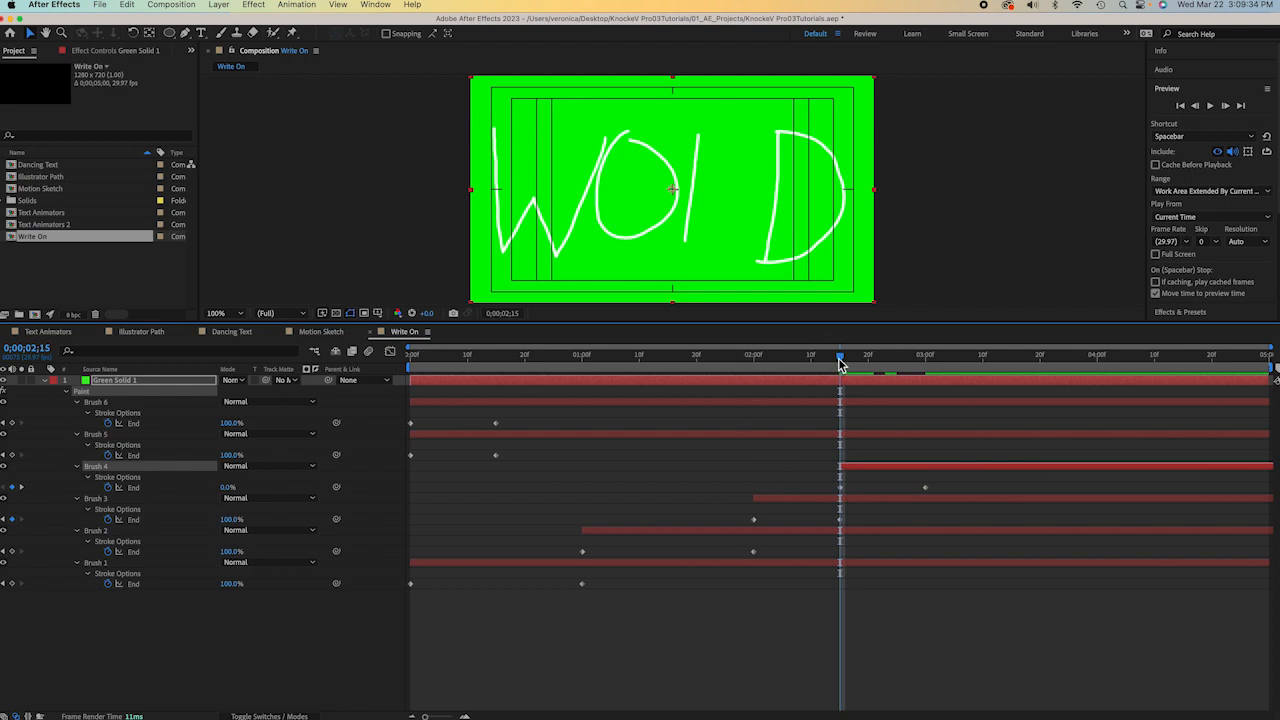
pyautogui.moveTo(843, 360); pyautogui.dragTo(928, 362)
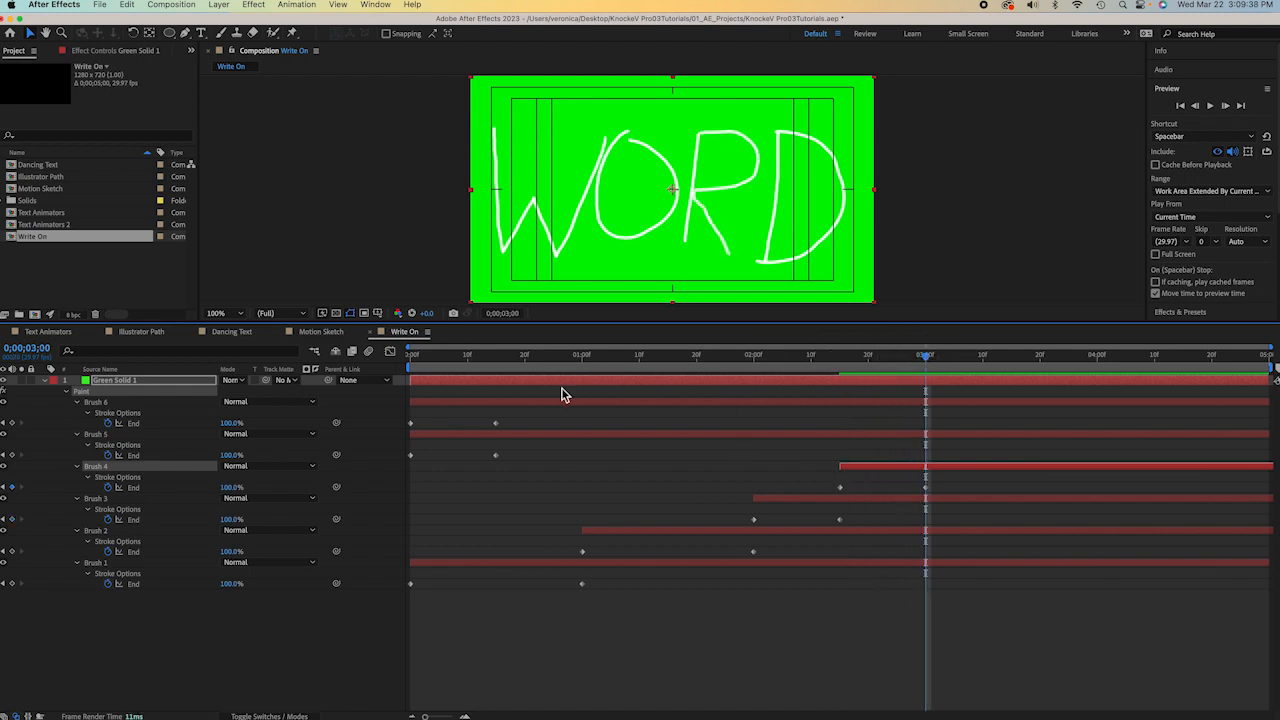
pyautogui.moveTo(565, 435); pyautogui.dragTo(1085, 440)
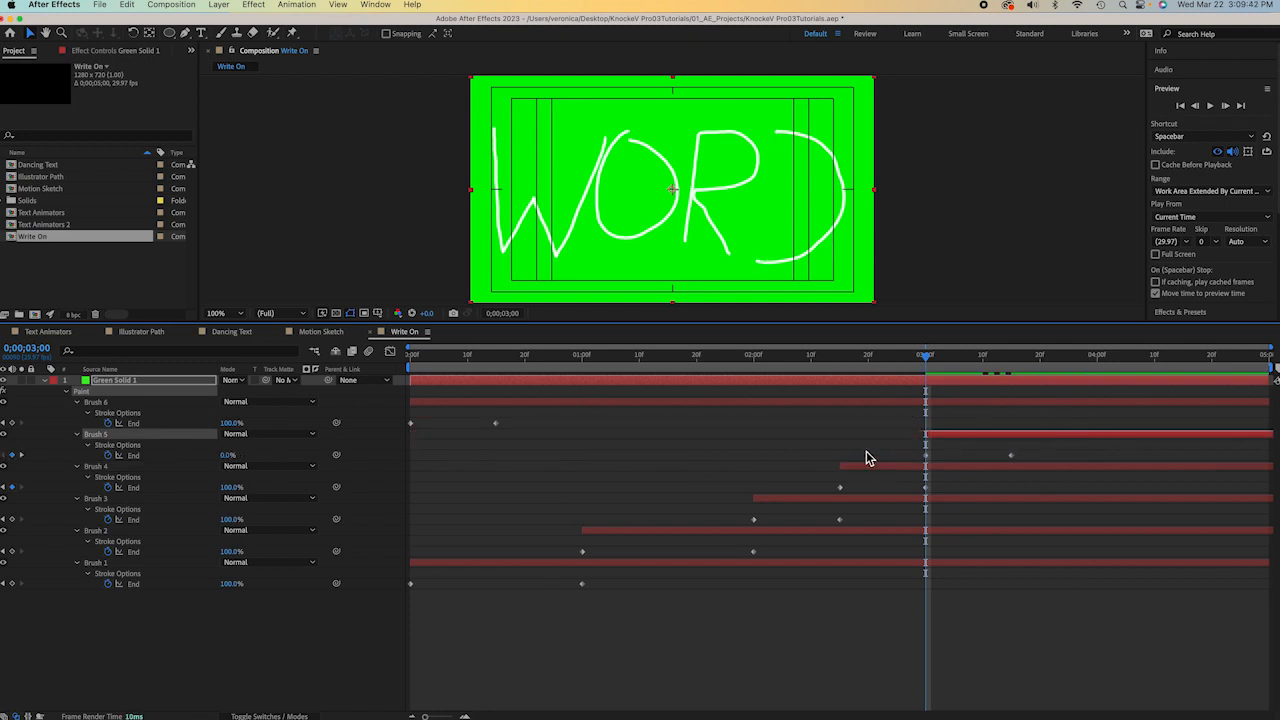
# Shift the Brush 6 stroke to start at 0;00;03;15, and save the project with the playhead at the first frame
pyautogui.moveTo(928, 354); pyautogui.dragTo(1012, 362)
pyautogui.moveTo(769, 400); pyautogui.dragTo(1274, 386)
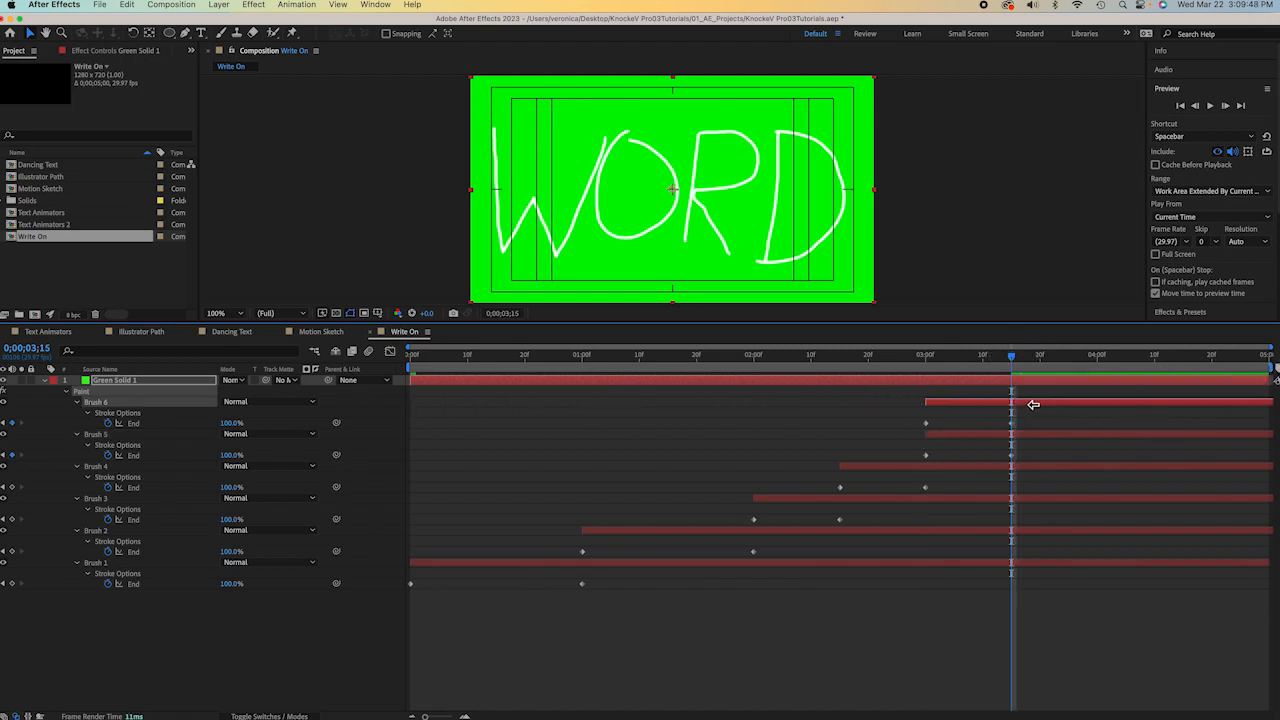
pyautogui.click(990, 286)
pyautogui.moveTo(1024, 404); pyautogui.dragTo(1110, 402)
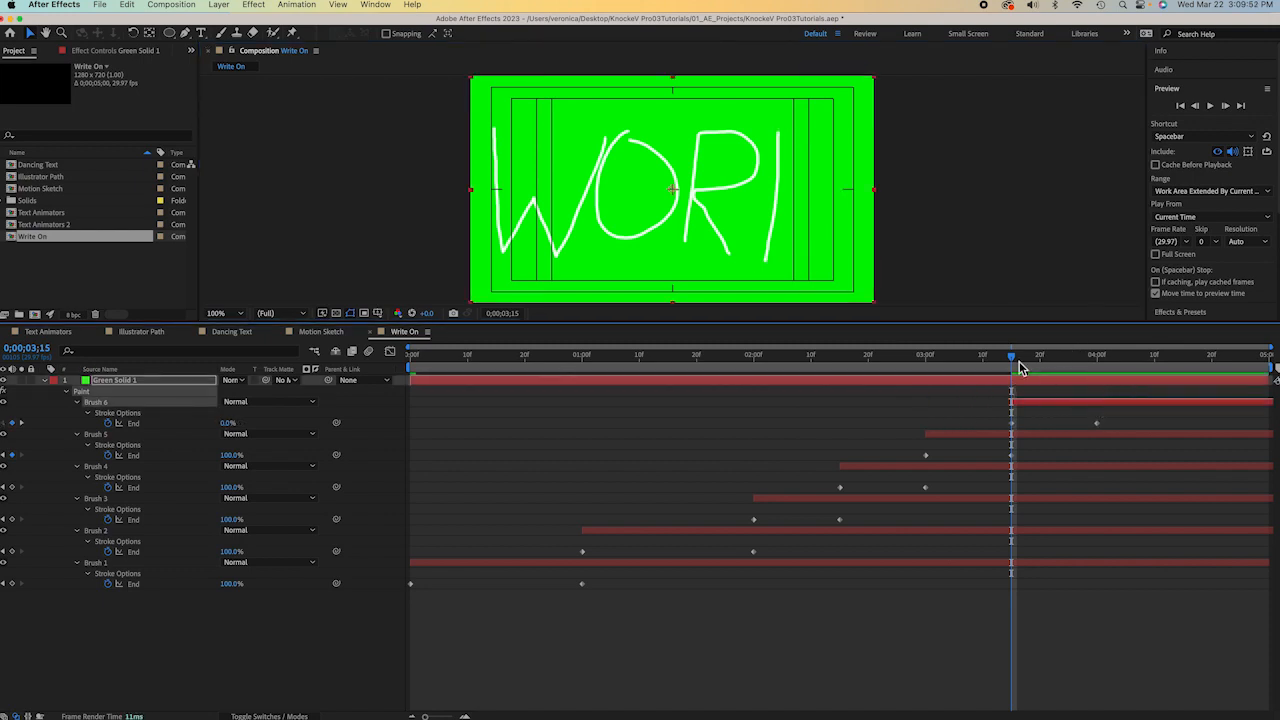
pyautogui.moveTo(1011, 358); pyautogui.dragTo(269, 349)
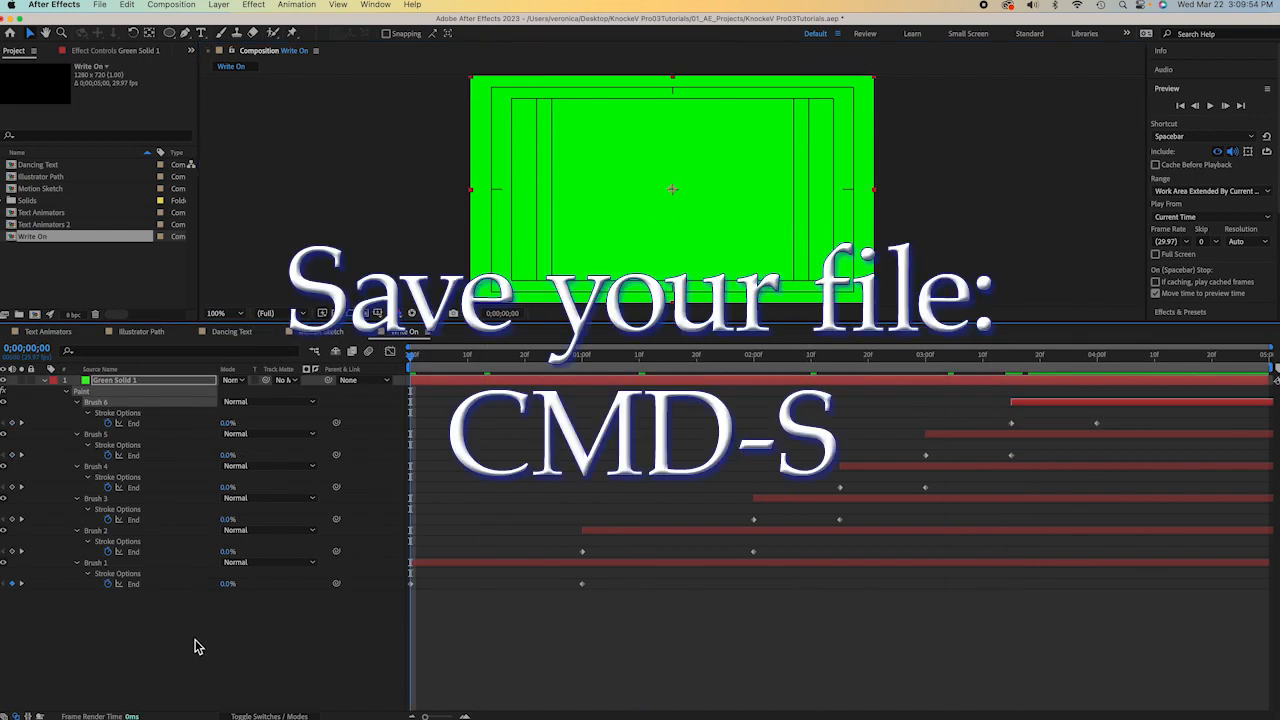
pyautogui.press('super+s')
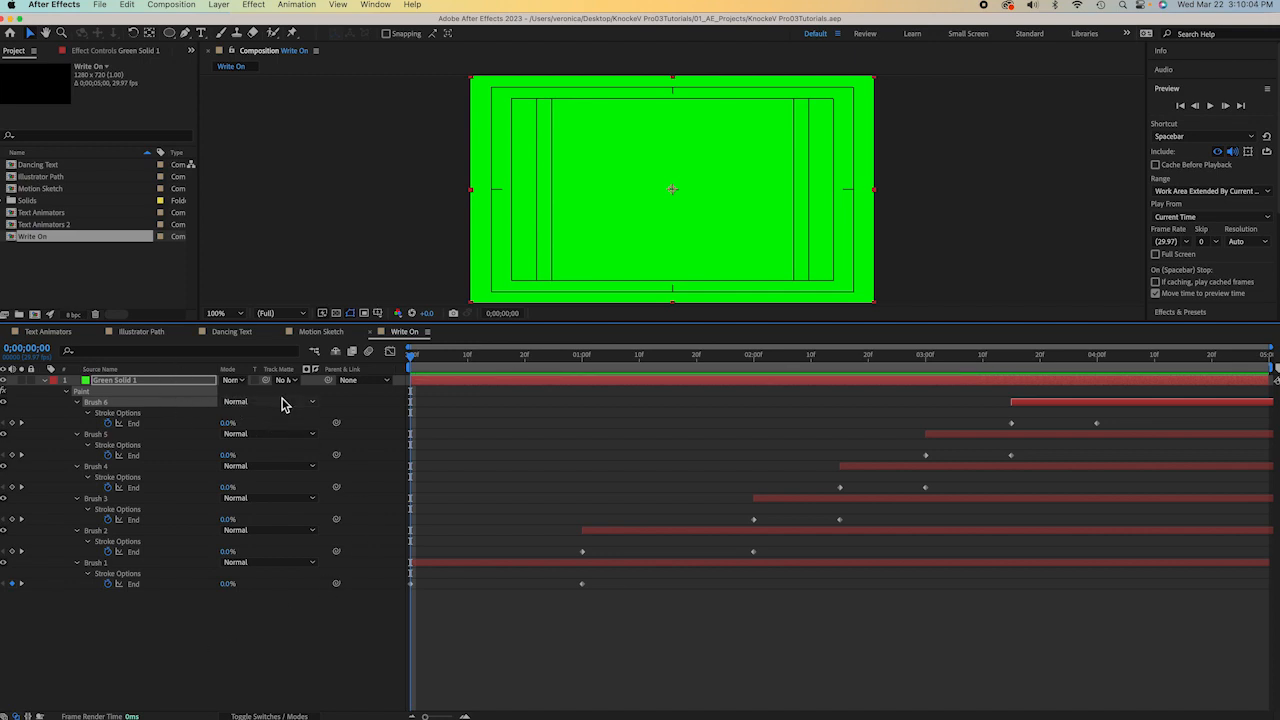
# Expand the green solid's properties and turn on Paint on Transparent for its Paint effect
pyautogui.click(45, 382)
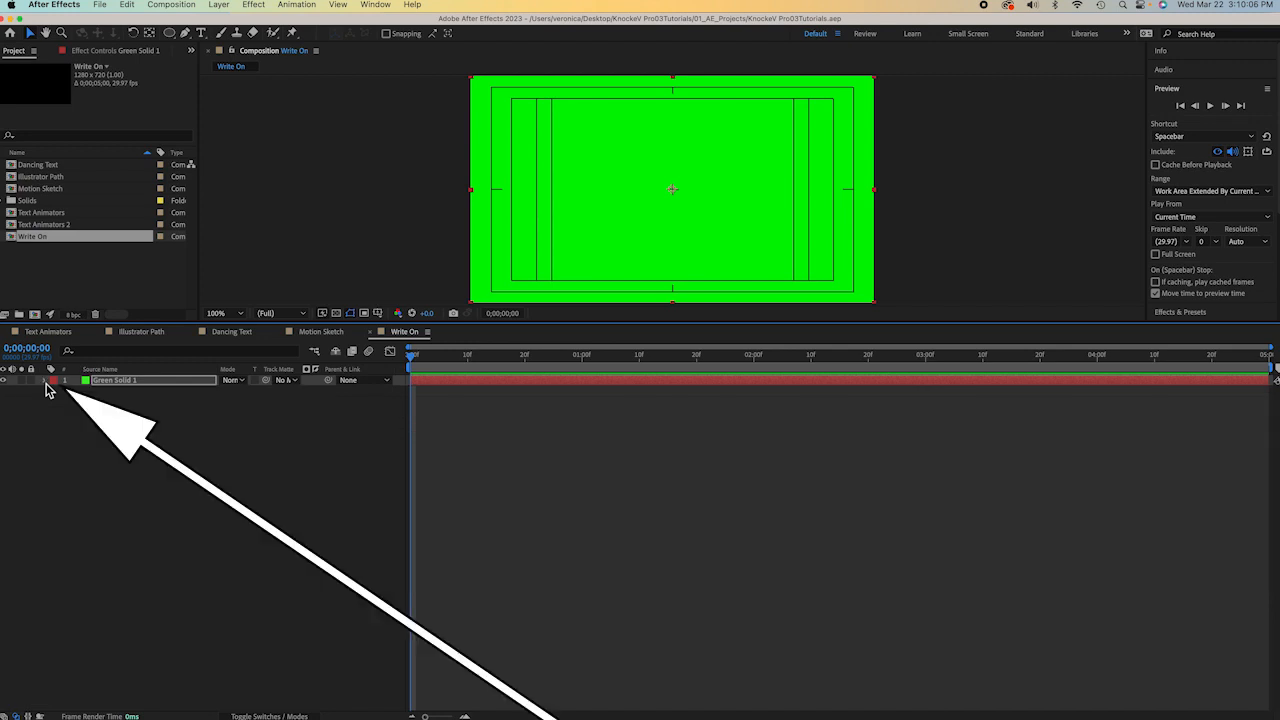
pyautogui.click(45, 382)
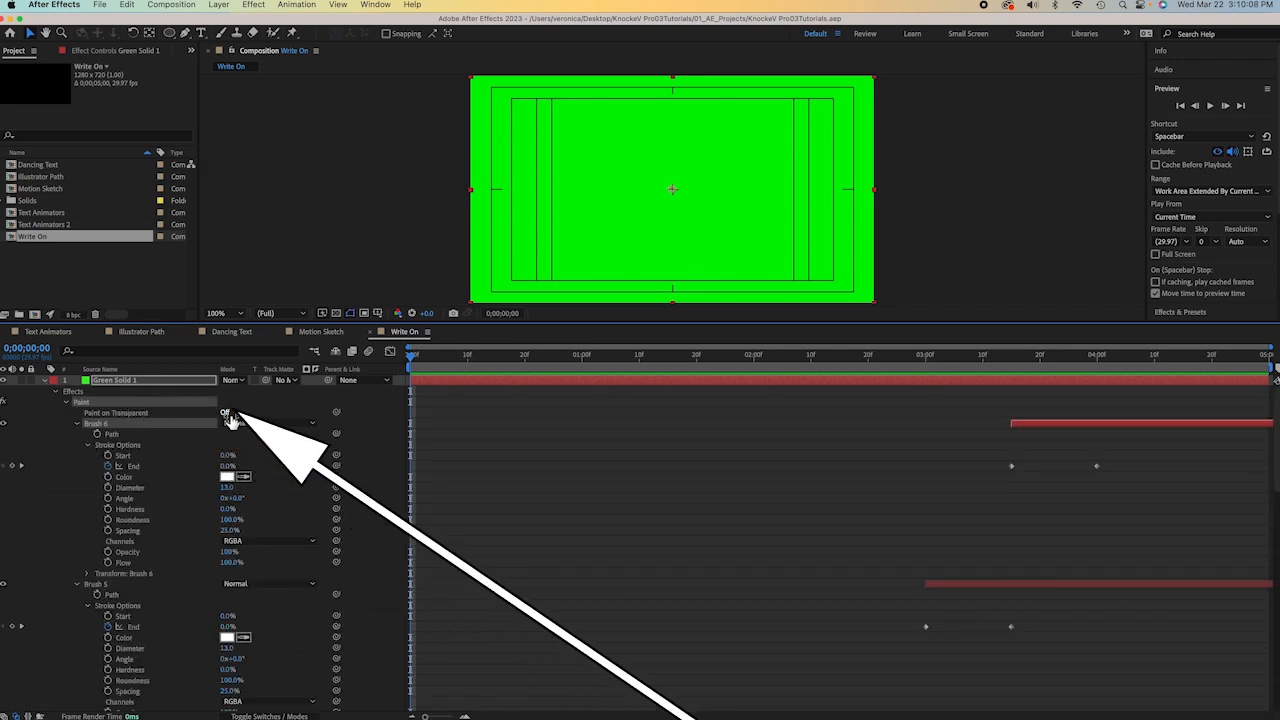
pyautogui.click(226, 412)
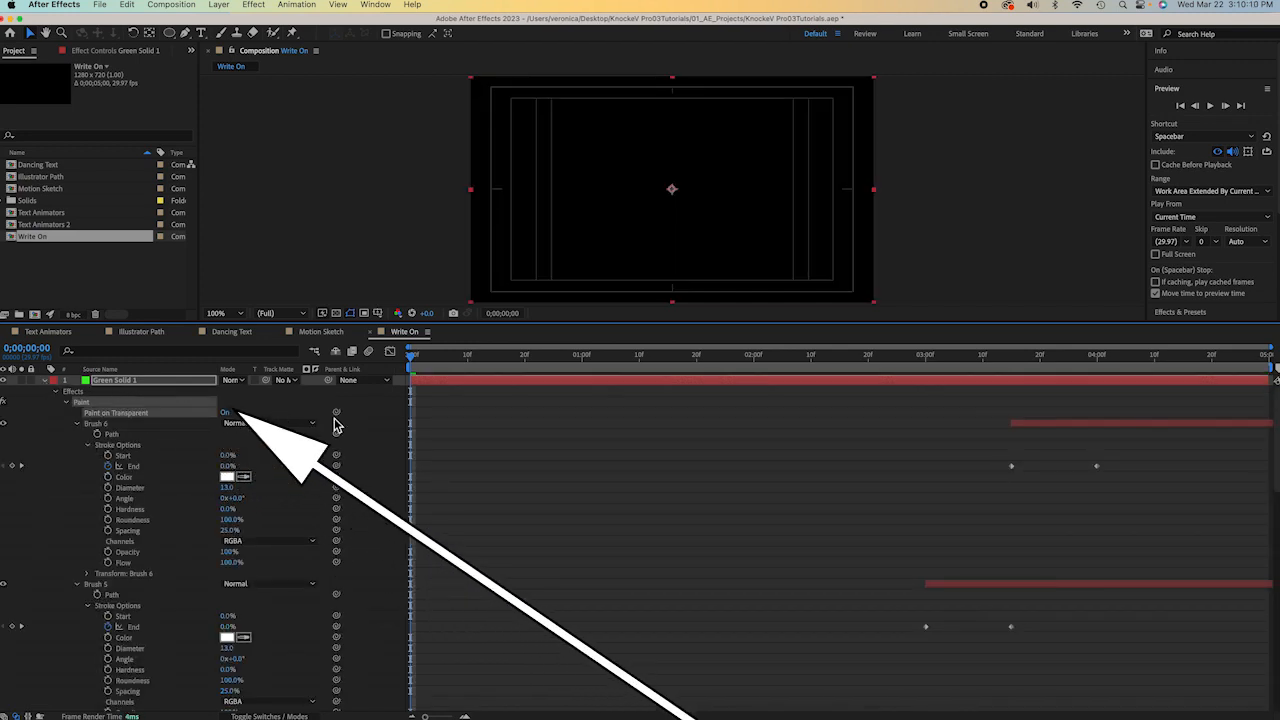
pyautogui.click(45, 383)
pyautogui.click(45, 383)
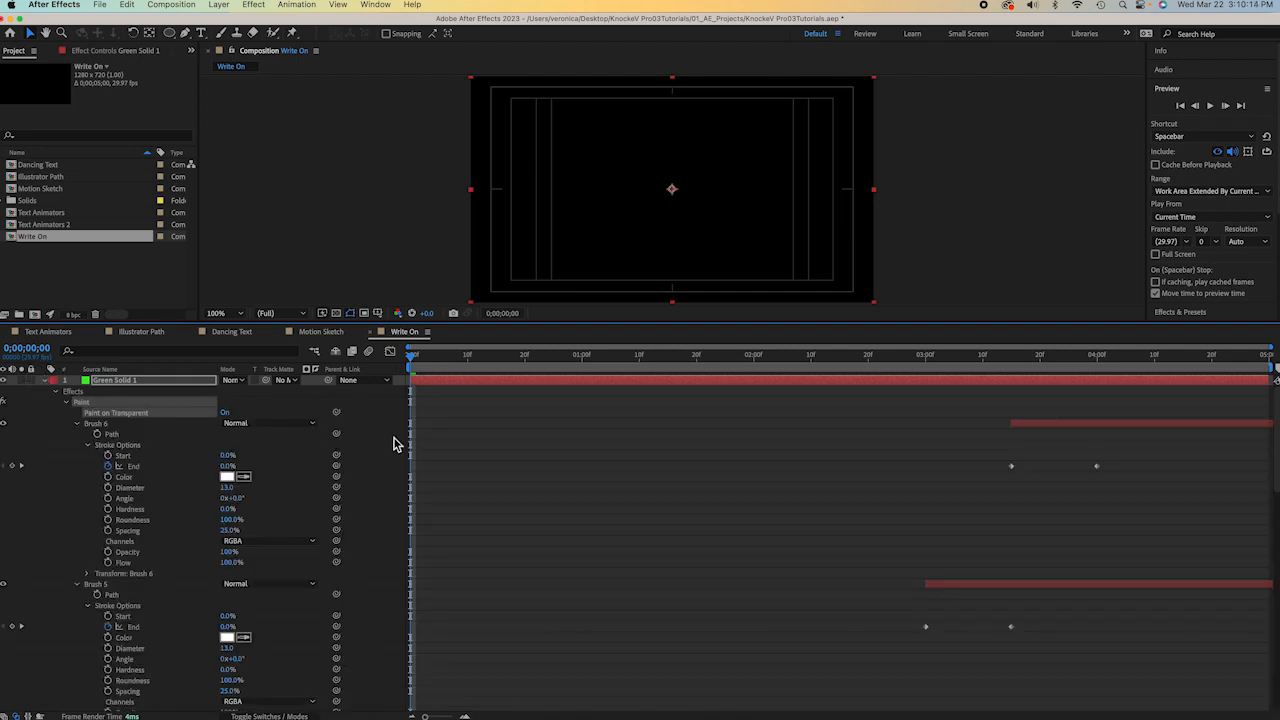
# Preview the write-on animation with only the keyframed properties listed, and save the project at the first frame
pyautogui.press('space')
pyautogui.click(493, 437)
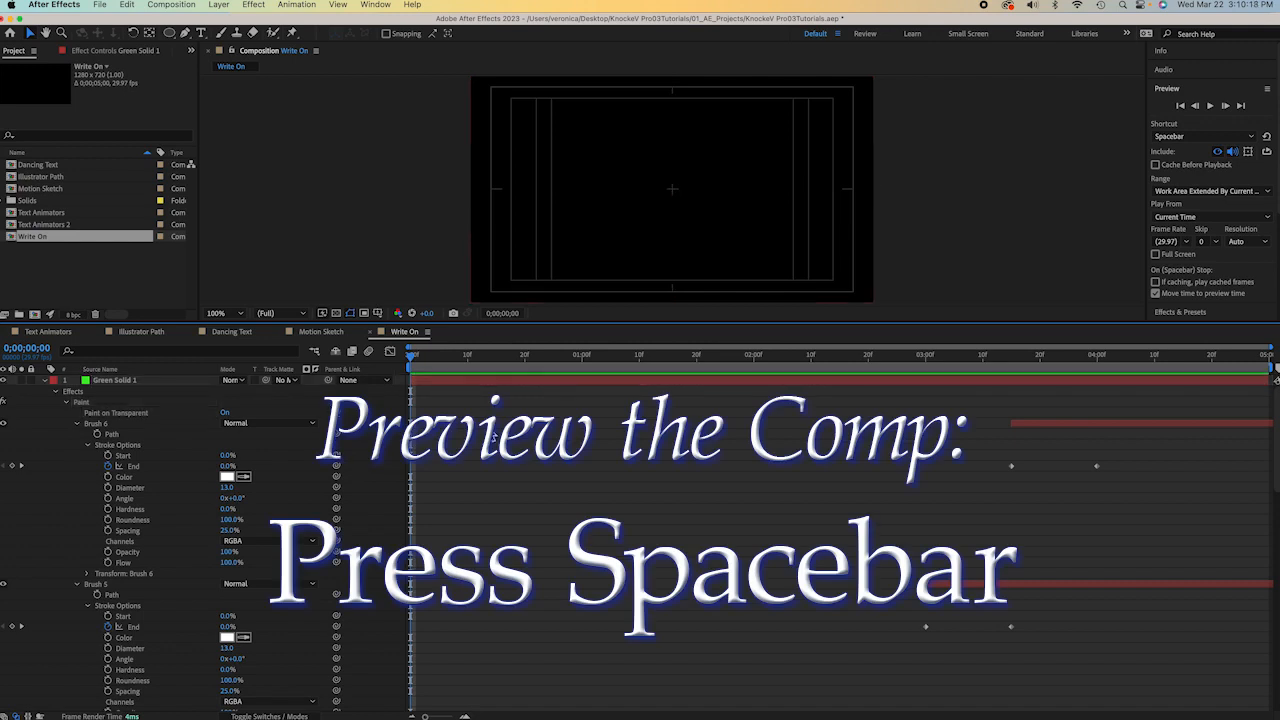
pyautogui.press('u')
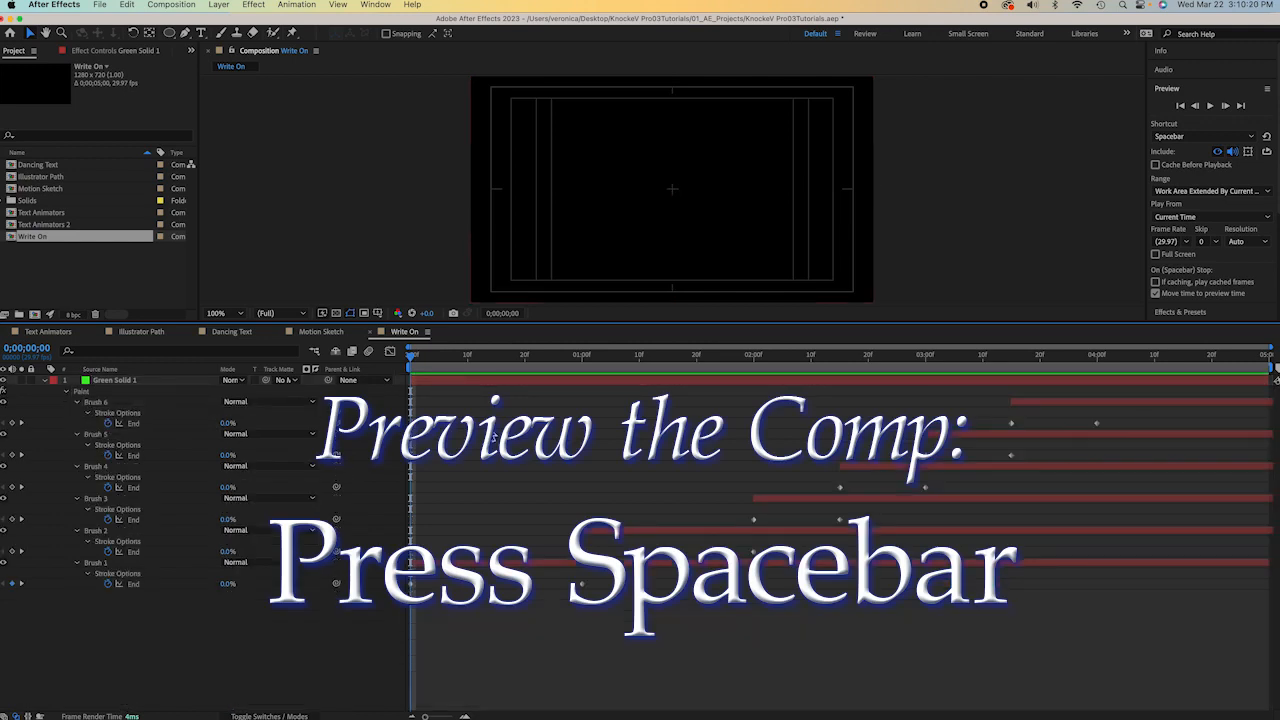
pyautogui.press('space')
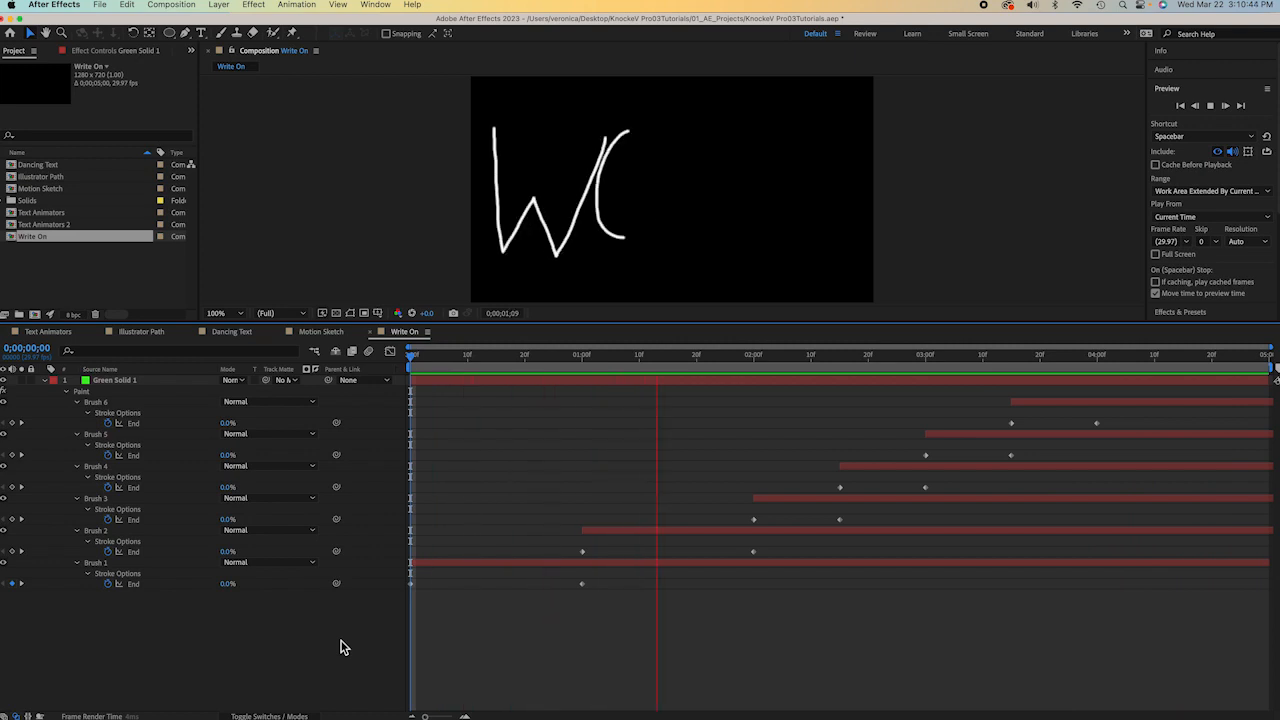
pyautogui.press('space')
pyautogui.moveTo(437, 362); pyautogui.dragTo(374, 376)
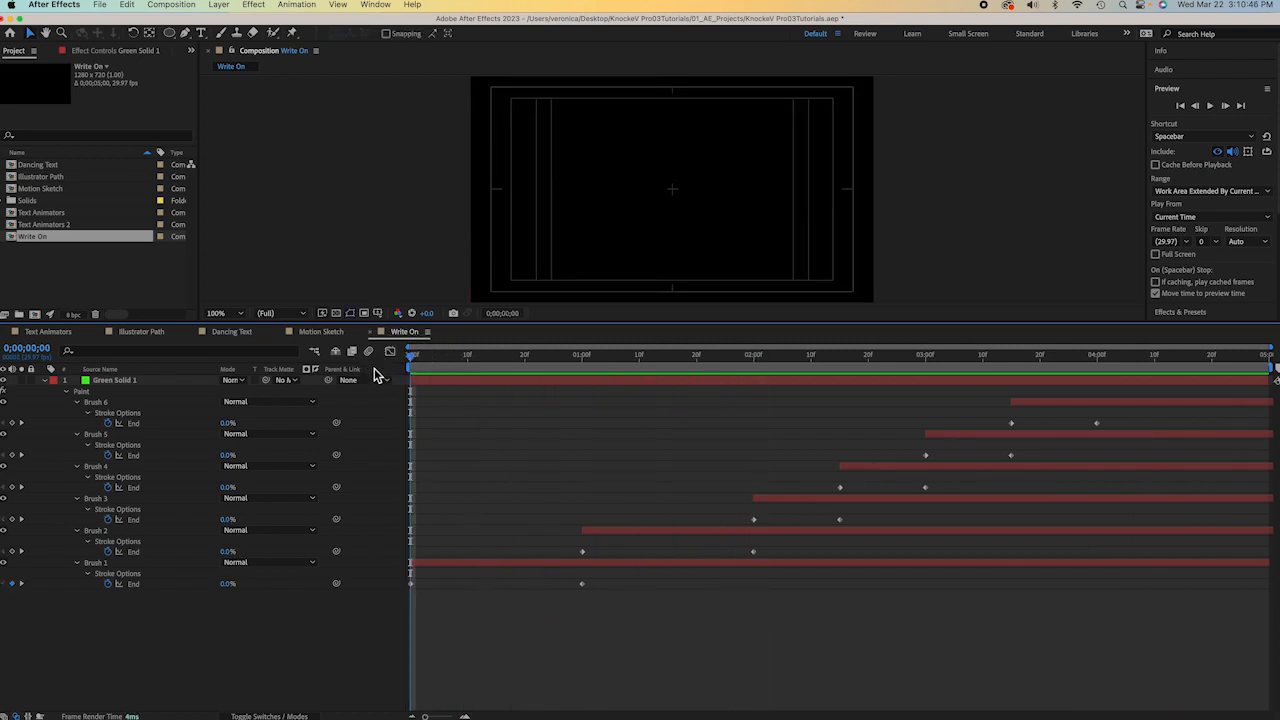
pyautogui.press('super+s')
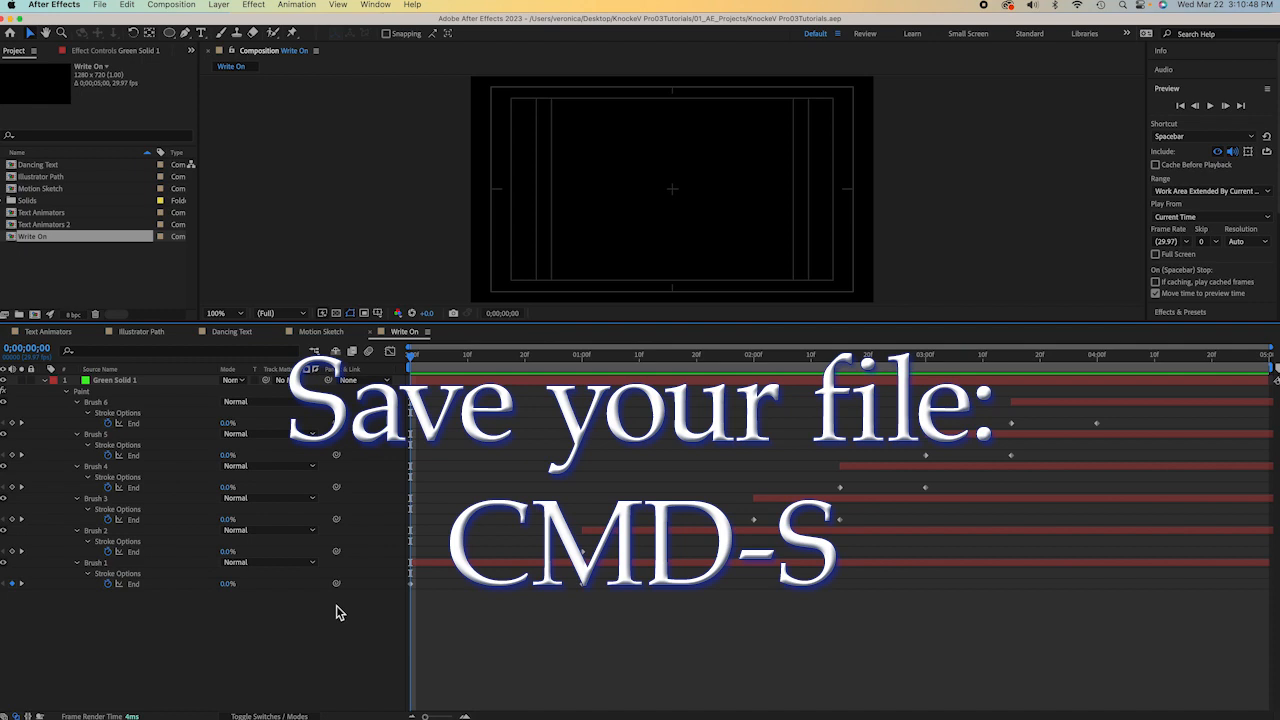